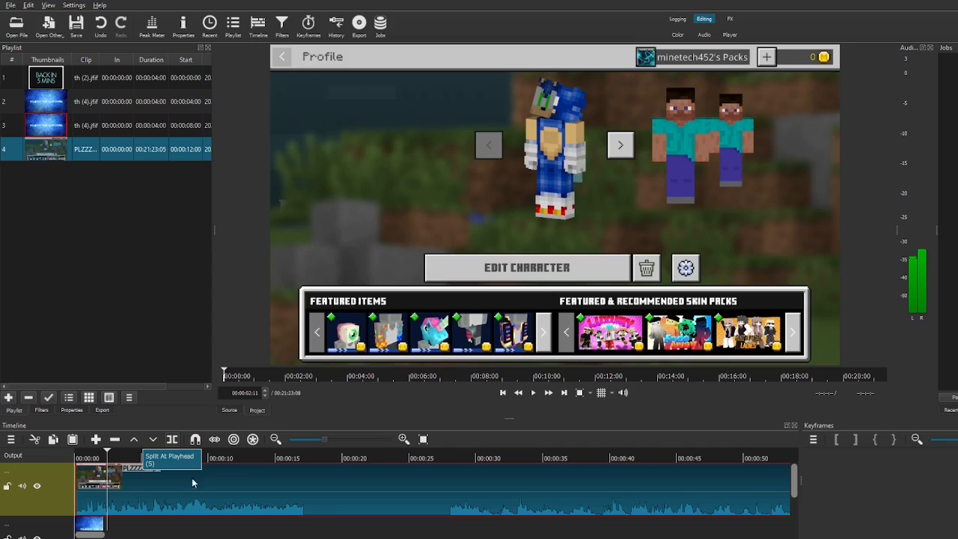
- Split the PLZZZZ.mp4 clip at about 00:00:02:11 and 00:00:08:01, and delete both pieces after the first split
key("s")
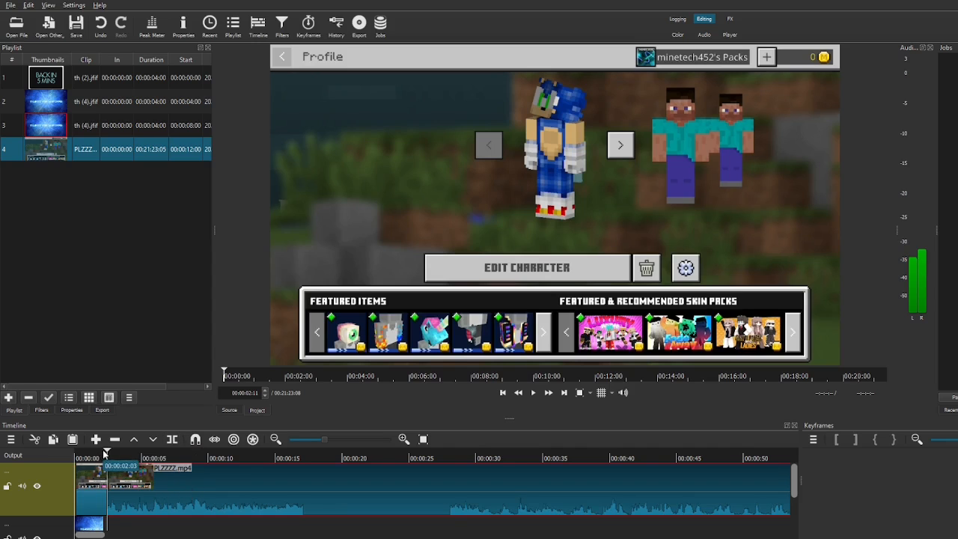
left_click_drag(104, 453, 182, 470)
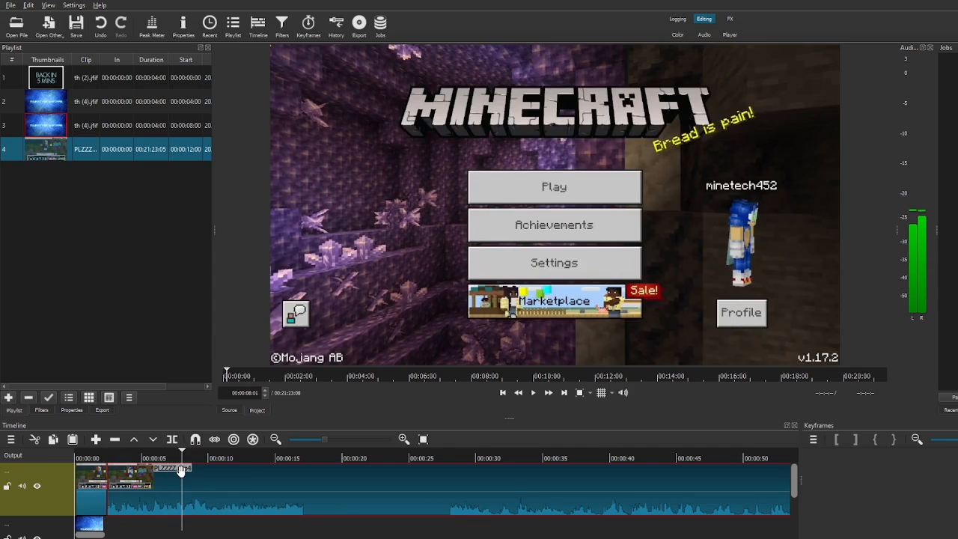
key("s")
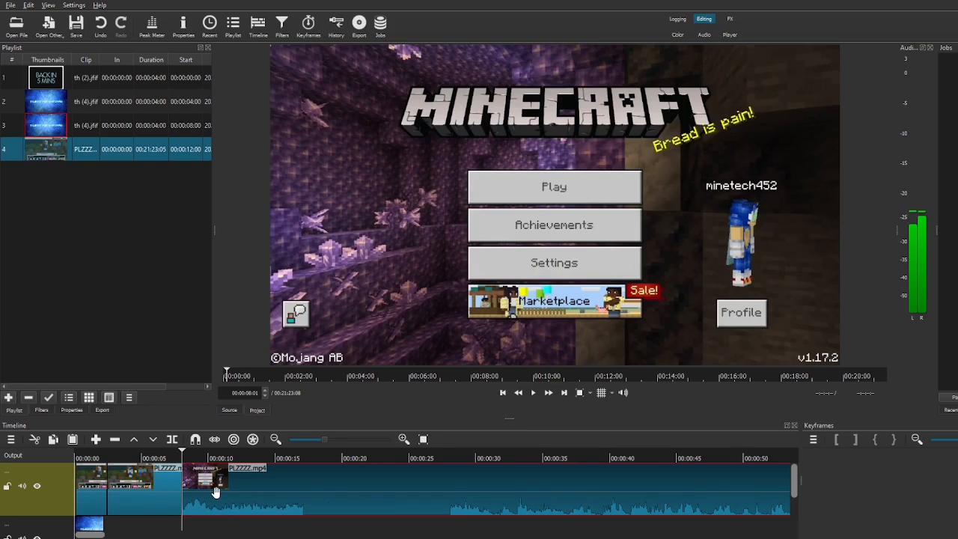
key("Delete")
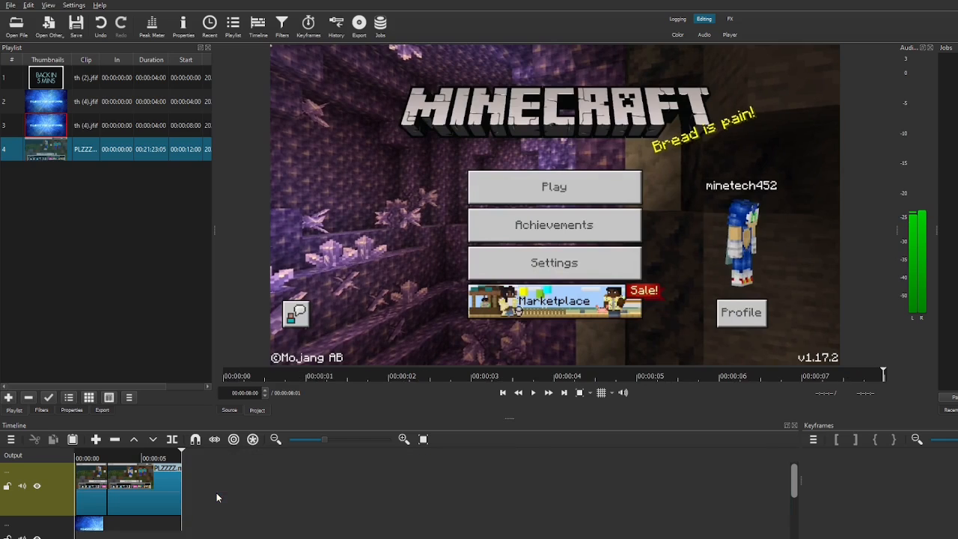
left_click(142, 485)
key("Delete")
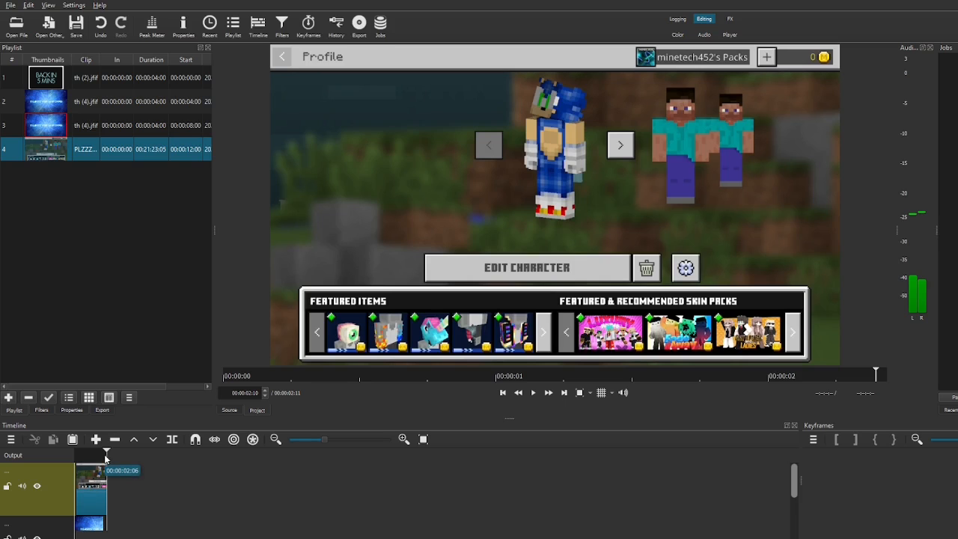
- Scrub through the remaining short gameplay clip and play it back to check it
left_click(87, 464)
left_click_drag(88, 464, 77, 465)
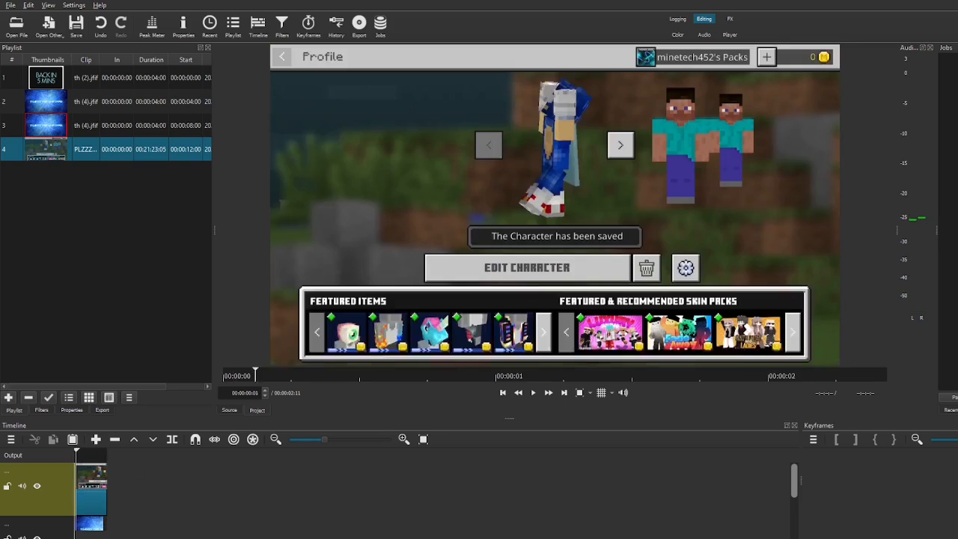
left_click_drag(799, 479, 793, 455)
left_click_drag(274, 55, 305, 106)
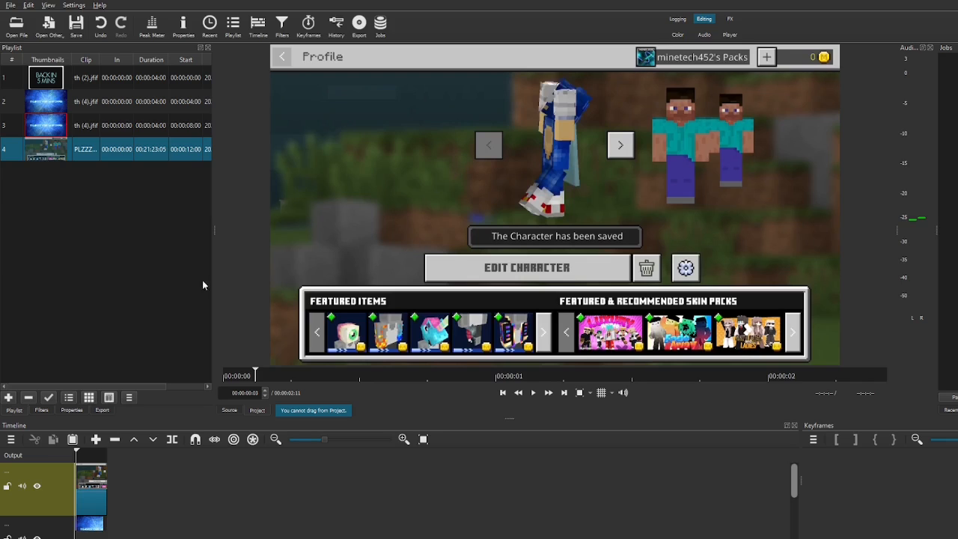
left_click_drag(77, 454, 107, 456)
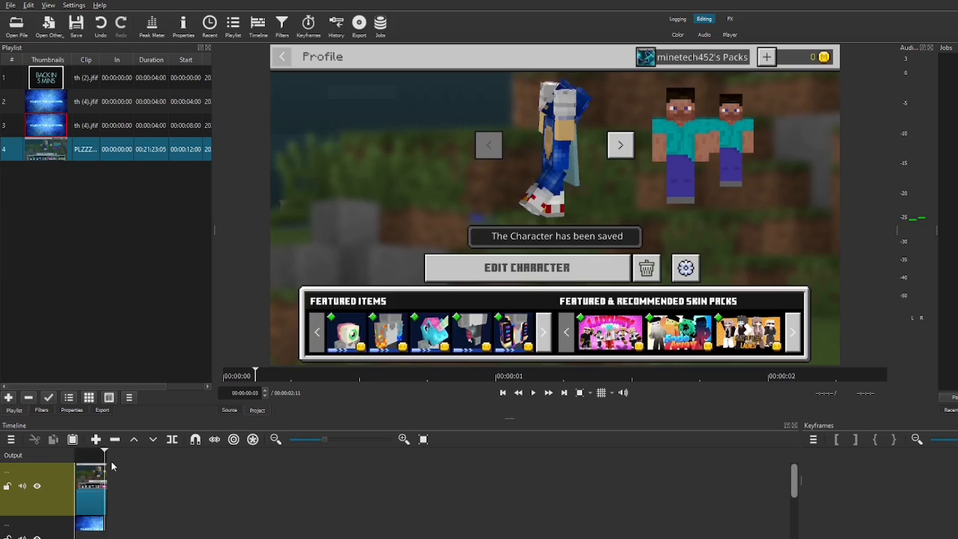
left_click_drag(115, 495, 69, 485)
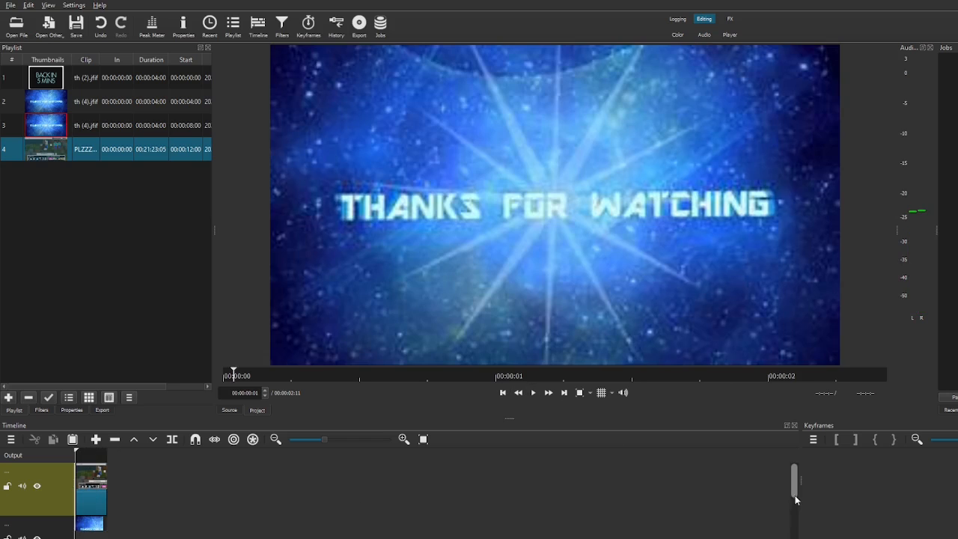
scroll(796, 500, "down", 3)
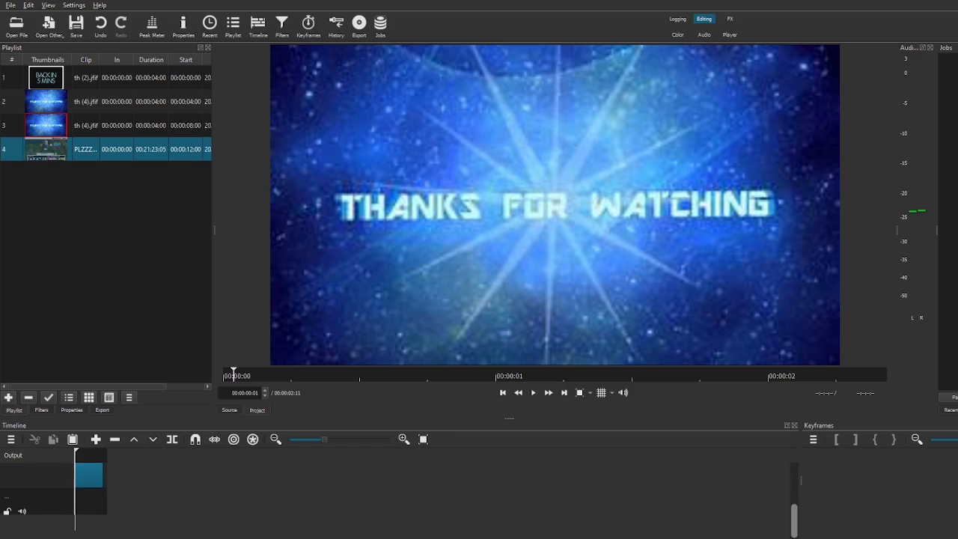
scroll(742, 461, "up", 3)
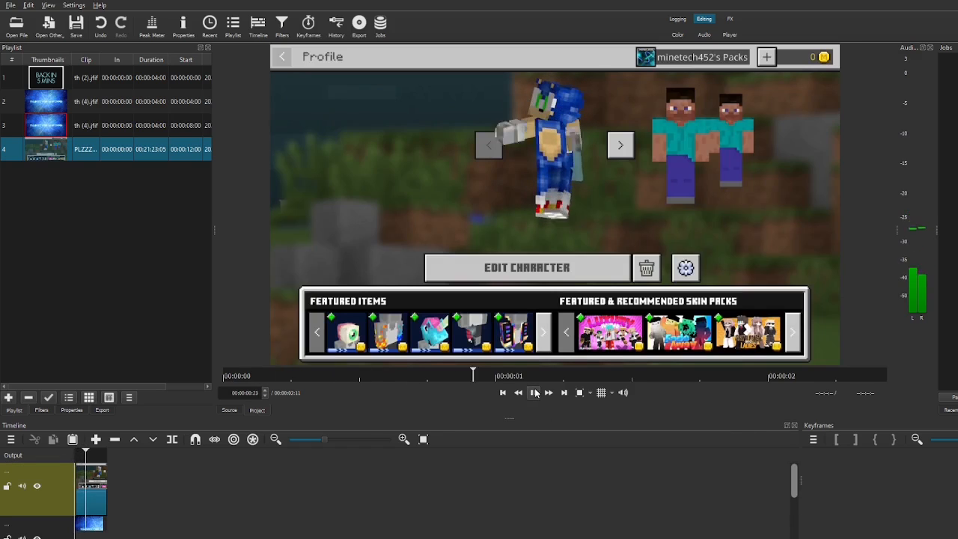
left_click(536, 393)
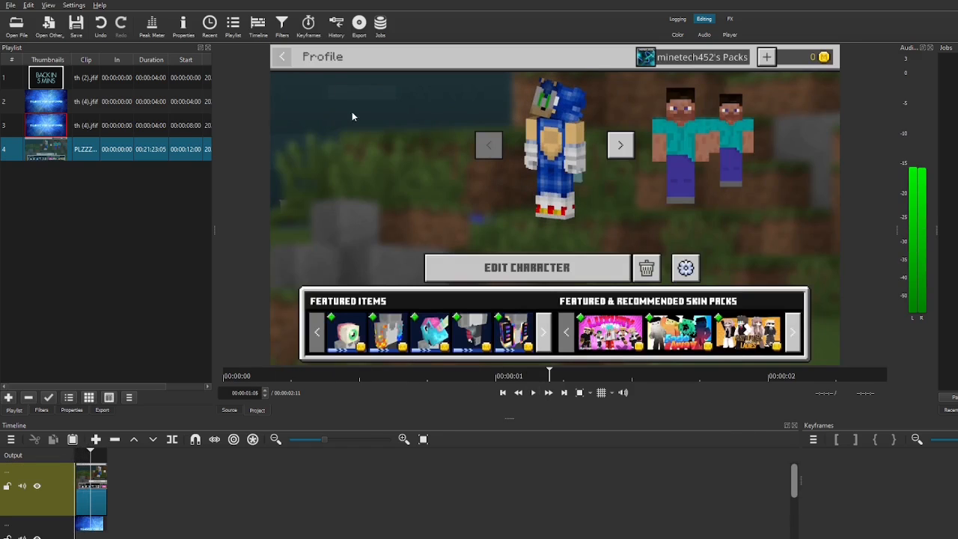
left_click_drag(286, 67, 282, 61)
- Move the BACK IN 5 MINS image to second place in the playlist and add the PLZZZZ.mp4 video right after the short timeline clip
left_click_drag(53, 83, 86, 105)
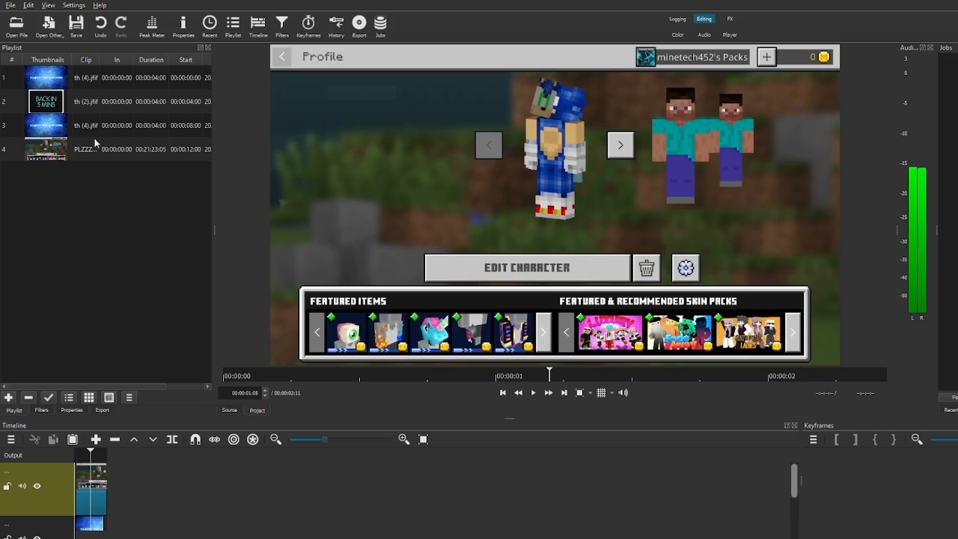
left_click_drag(94, 139, 114, 485)
left_click_drag(170, 494, 170, 495)
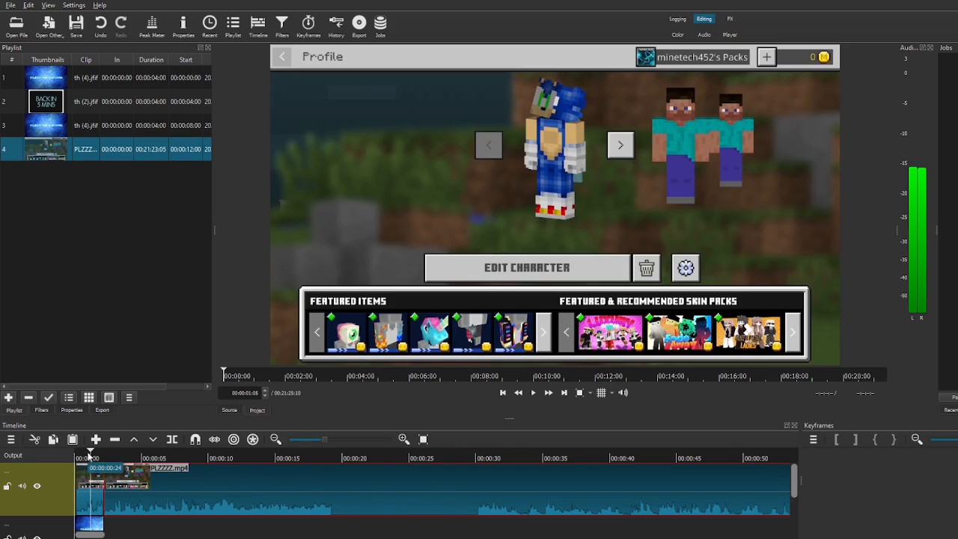
- Split the newly added gameplay clip at about 00:00:14:04 and delete everything after the cut
left_click_drag(88, 455, 263, 486)
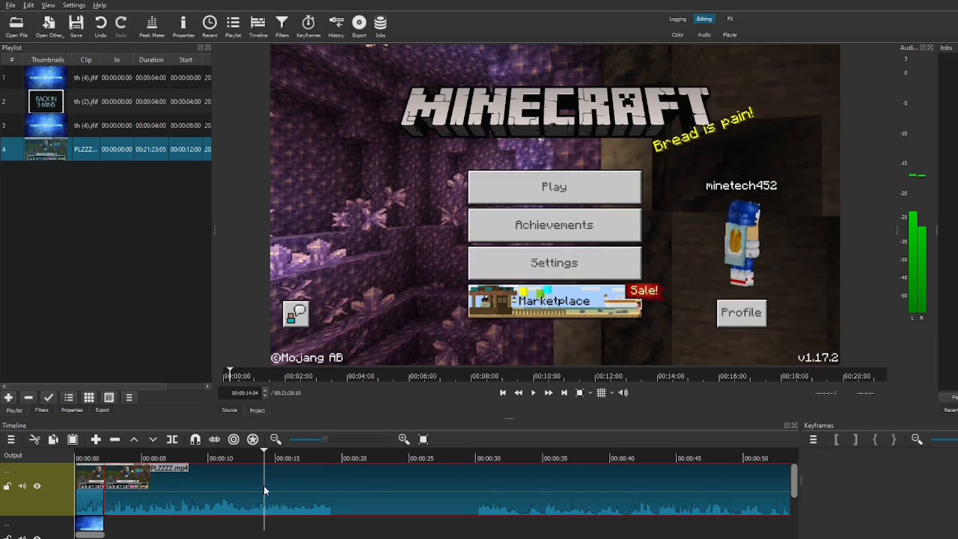
key("s")
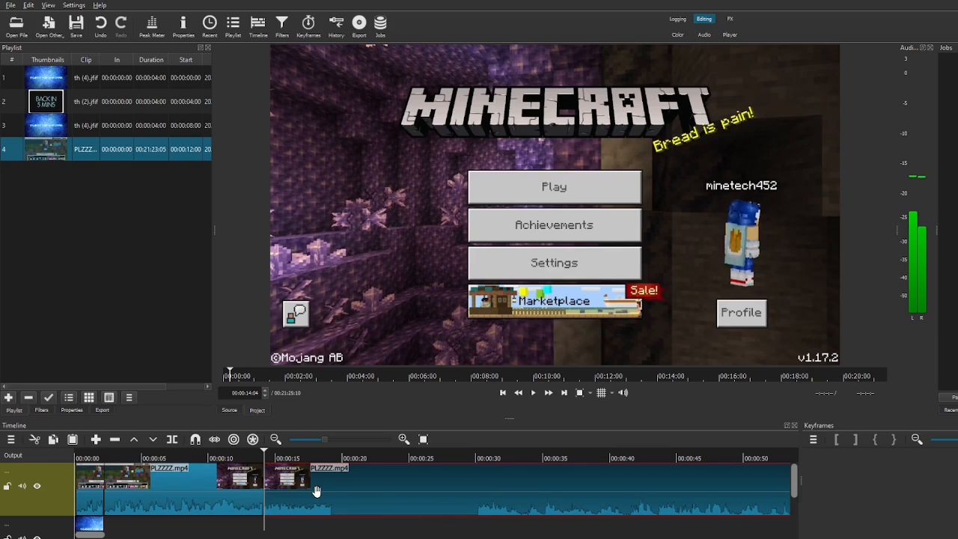
key("Delete")
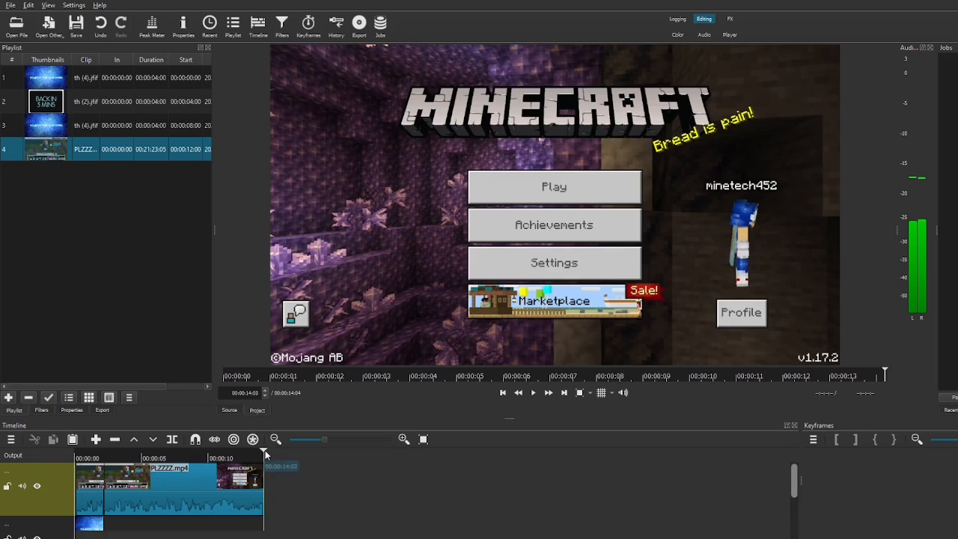
- Play the timeline from about 00:00:01:04 across the join between the two gameplay clips
left_click(121, 458)
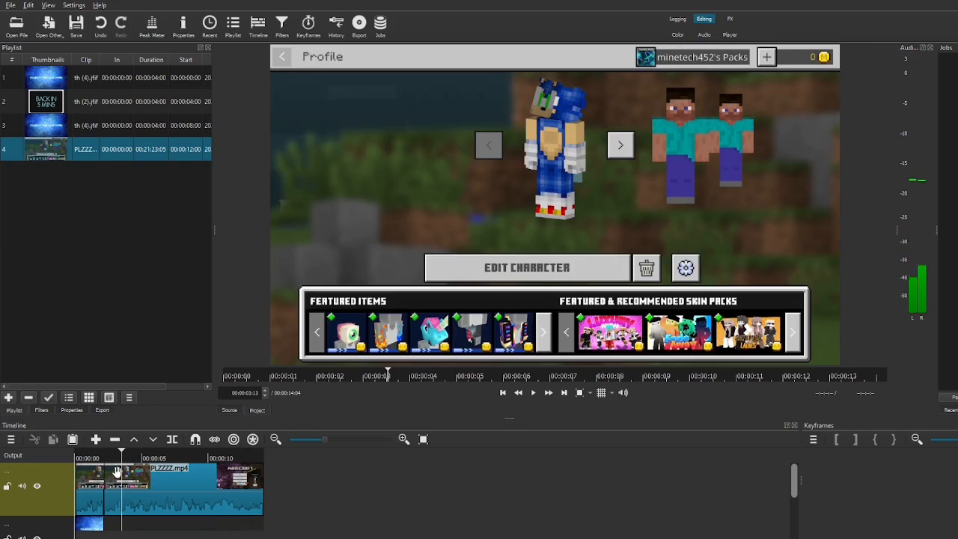
left_click_drag(116, 470, 90, 467)
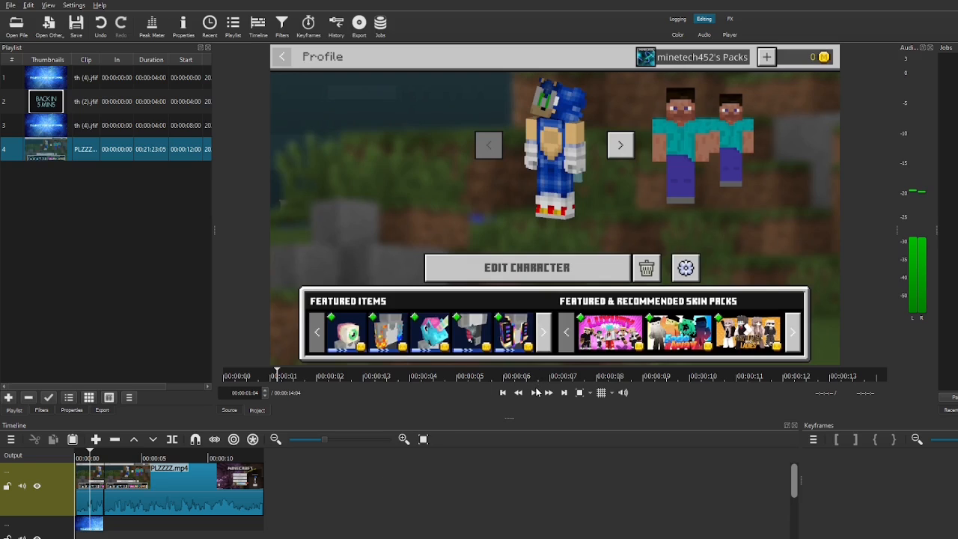
left_click(539, 399)
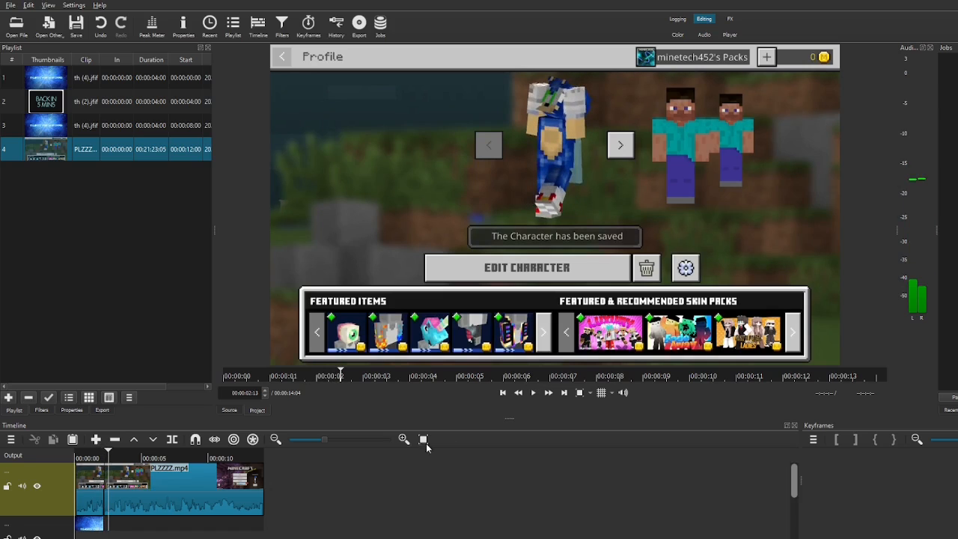
- Split the second gameplay clip at about 00:00:08:04 and move its latter part further along the track to leave a gap
left_click(154, 495)
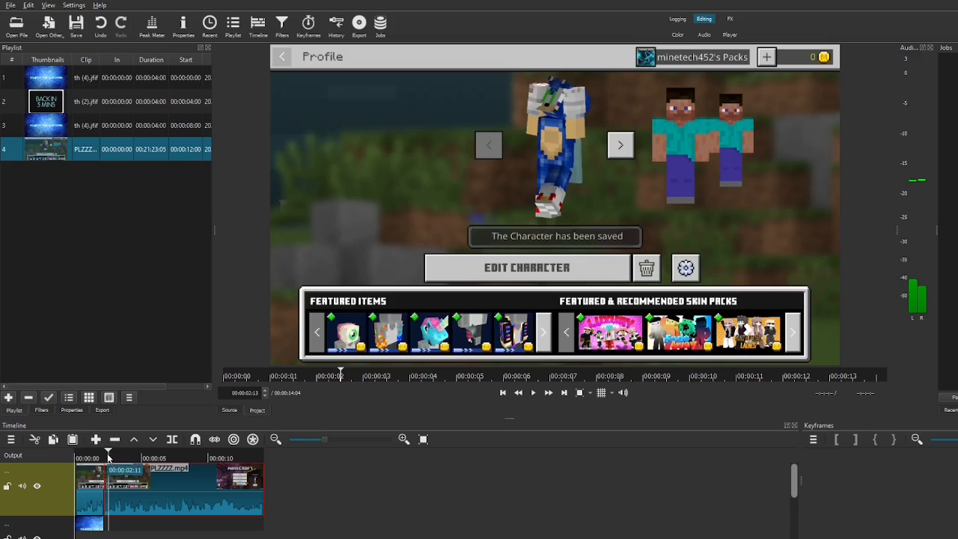
left_click_drag(108, 457, 183, 455)
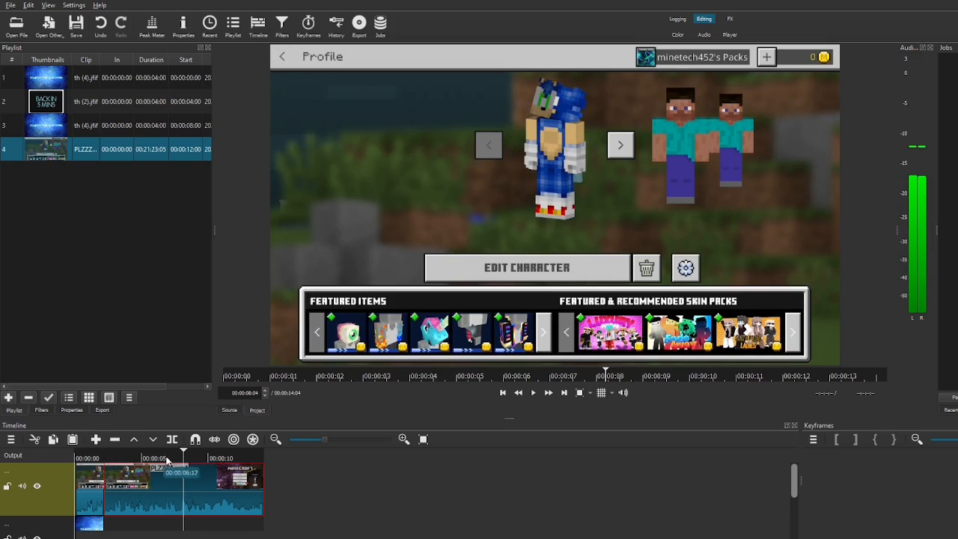
left_click(172, 441)
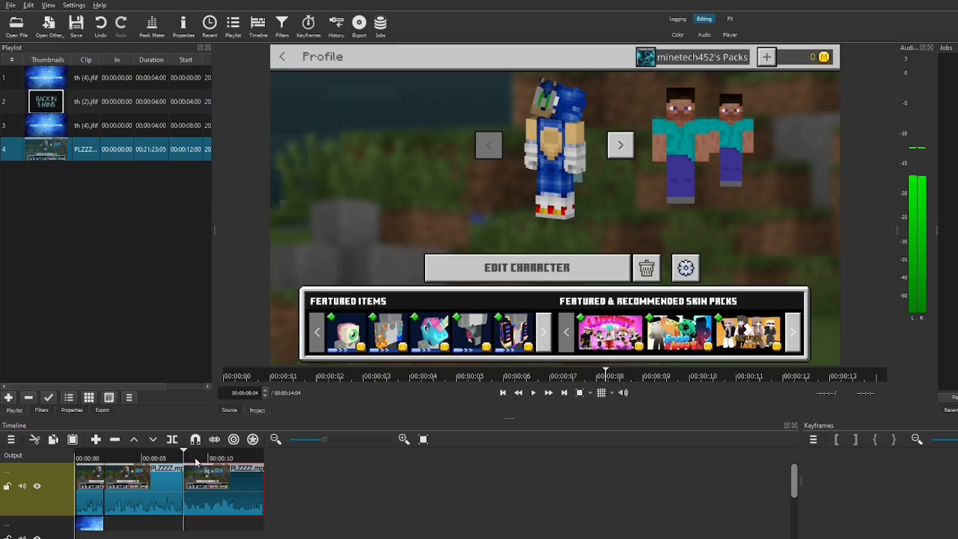
left_click_drag(209, 485, 314, 480)
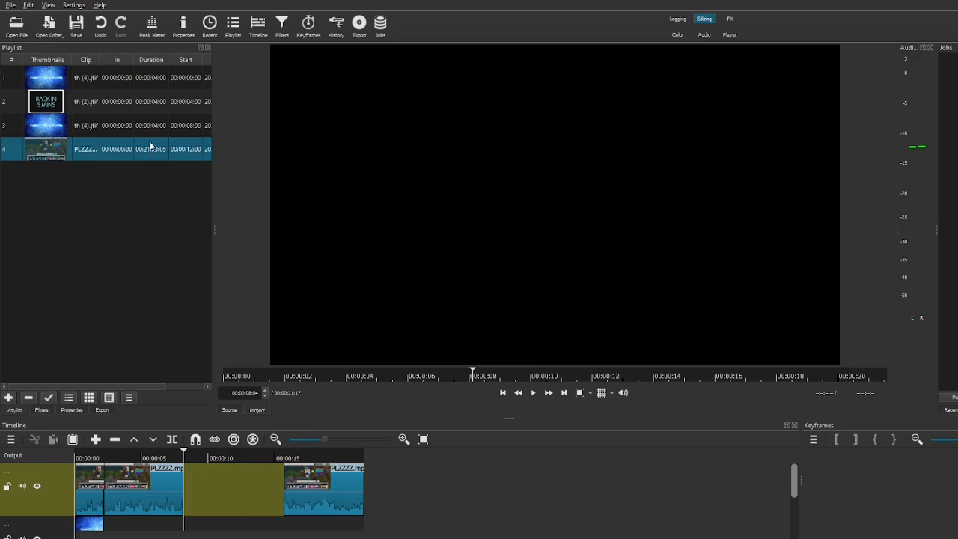
- Place the BACK IN 5 MINS image in the gap and slide the following gameplay clip over its end to create a transition
left_click_drag(123, 108, 185, 481)
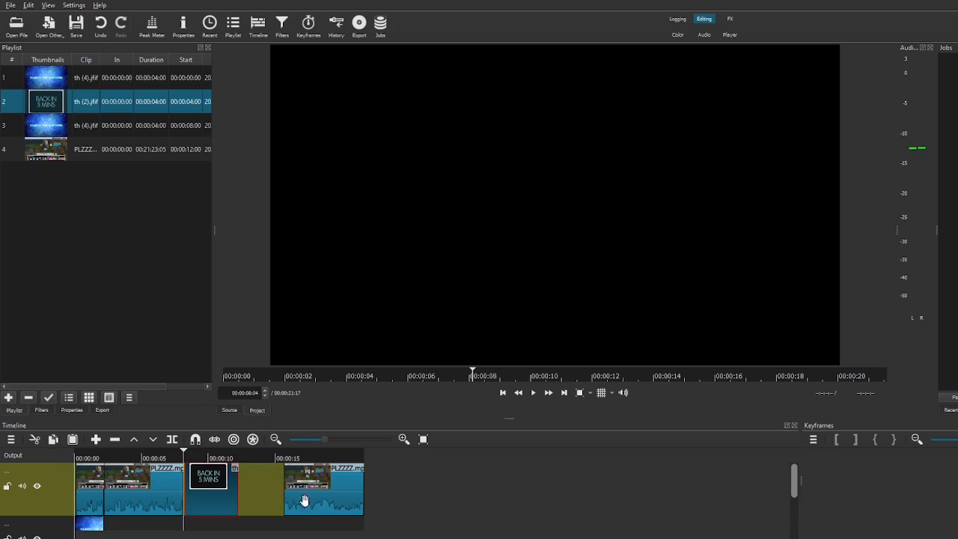
left_click_drag(293, 489, 244, 485)
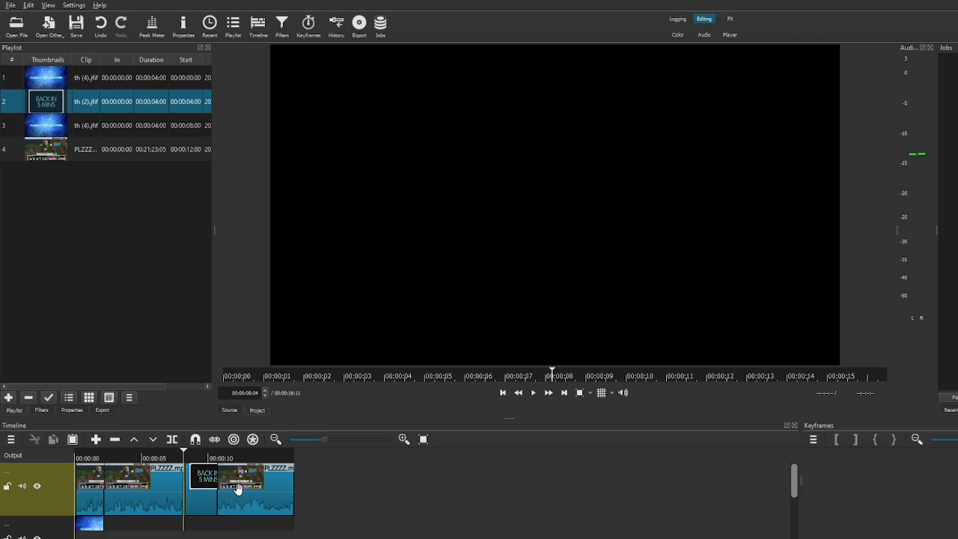
mouse_move(265, 496)
left_mouse_down()
mouse_move(312, 505)
mouse_move(251, 501)
mouse_move(271, 496)
left_mouse_up()
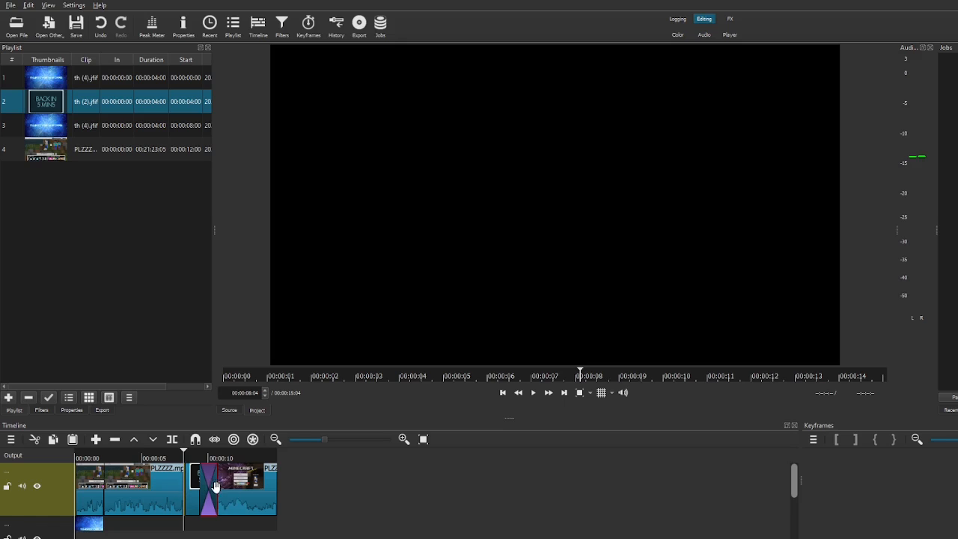
- Play the timeline from about 00:00:06:05 through the inserted image and transition
left_click_drag(166, 458, 157, 458)
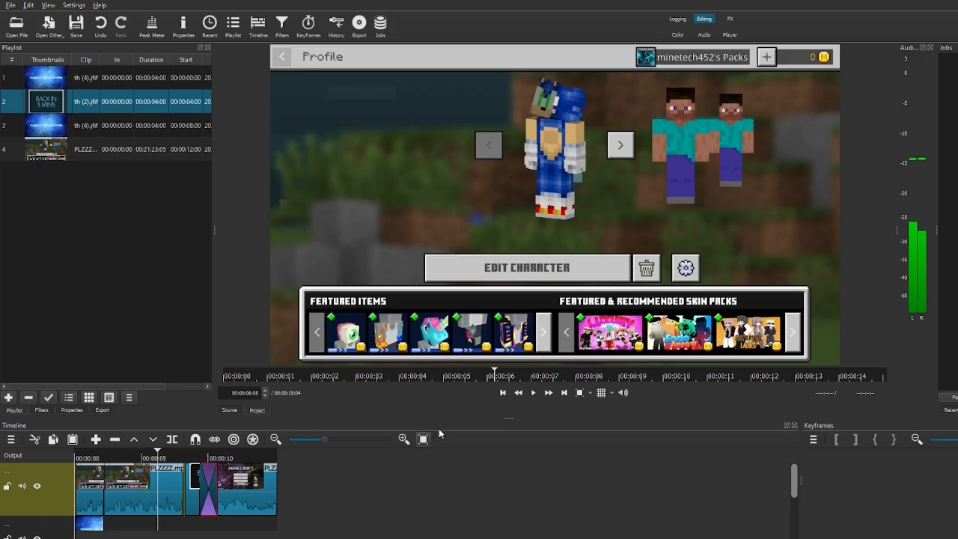
left_click(533, 393)
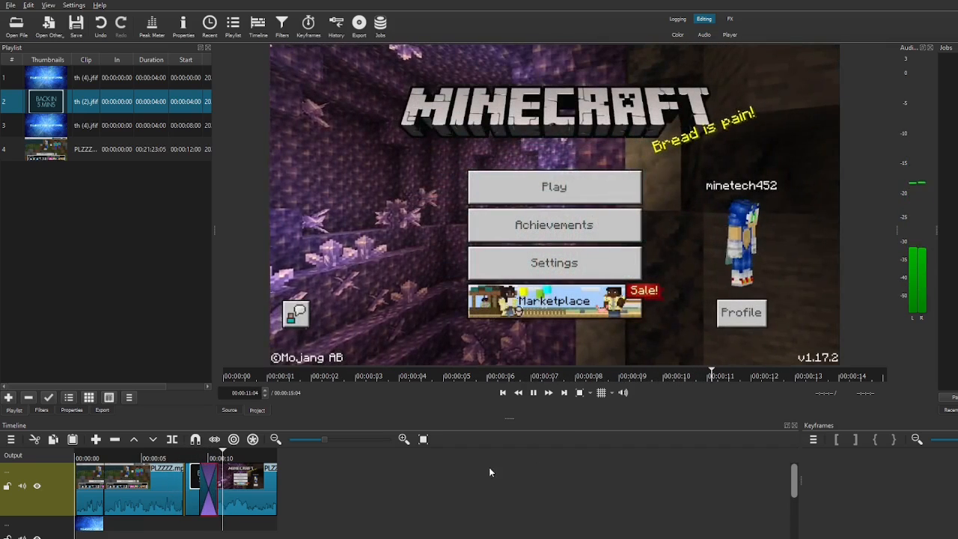
left_click(533, 393)
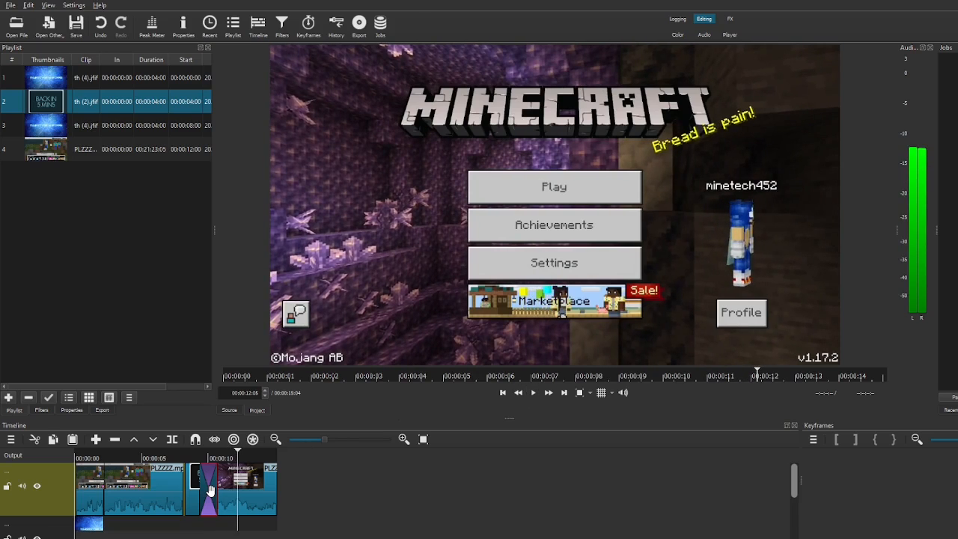
- Delete the transition after the image, closing the gap with the last gameplay clip, and play back the image section
key("Delete")
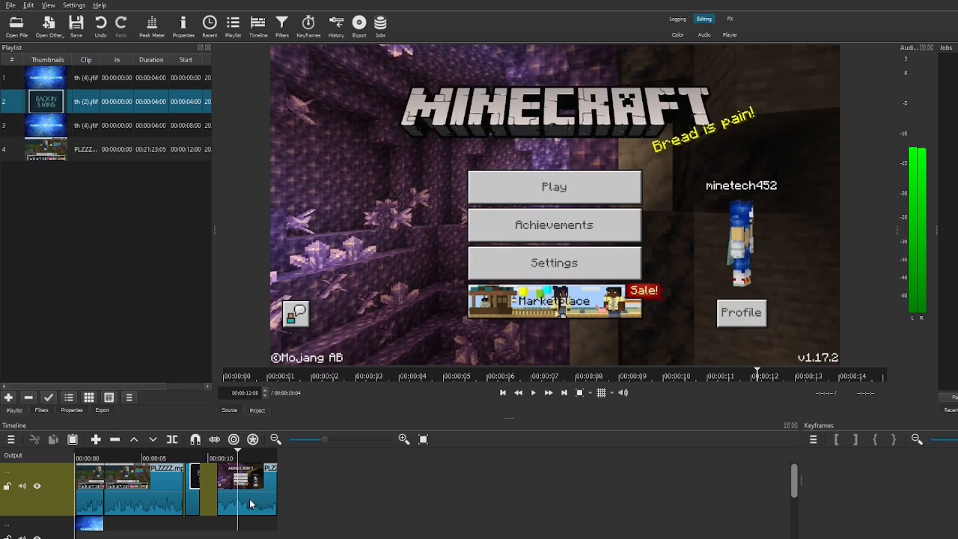
left_click_drag(260, 498, 233, 502)
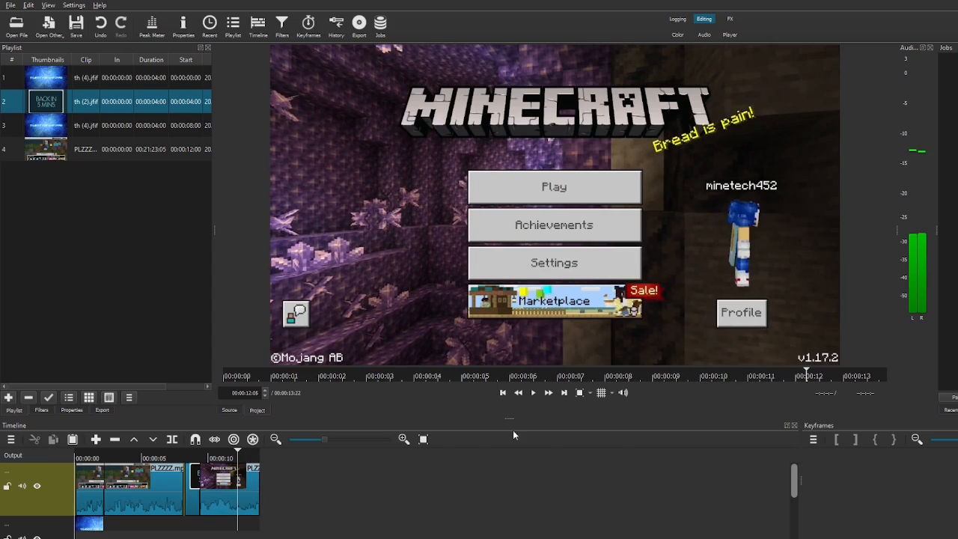
left_click_drag(237, 455, 174, 455)
left_click(546, 394)
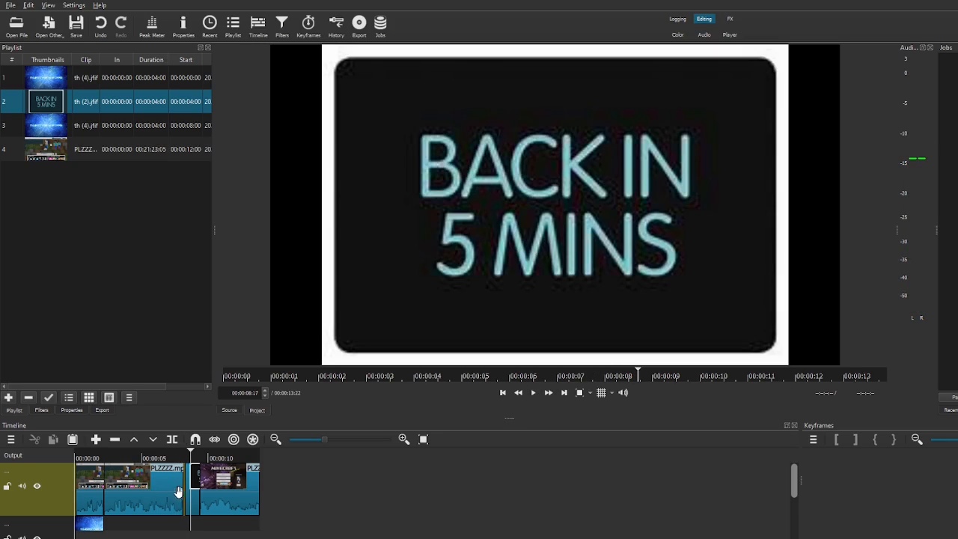
- Reposition the BACK IN 5 MINS image and close the gaps around it so it sits directly between the gameplay clips
left_click_drag(187, 490, 258, 503)
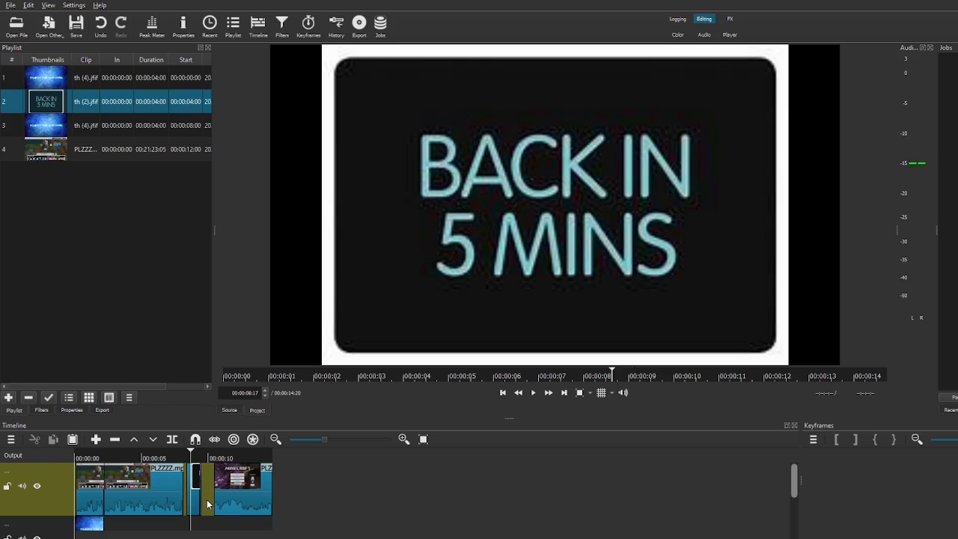
left_click(201, 500)
key("Delete")
left_click_drag(192, 490, 227, 500)
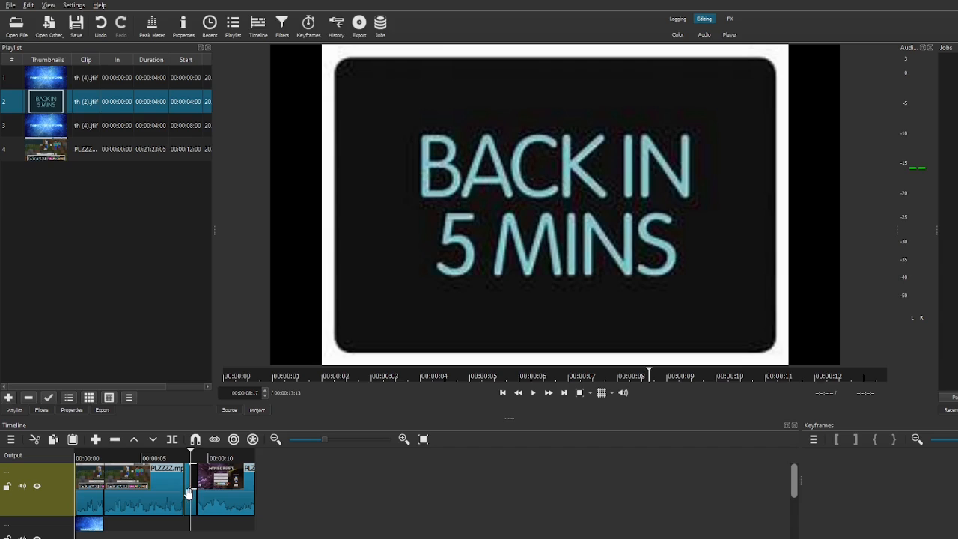
- Adjust the join between the second gameplay clip and the BACK IN 5 MINS image, and play it back from 00:00:07:21
left_click_drag(185, 495, 182, 498)
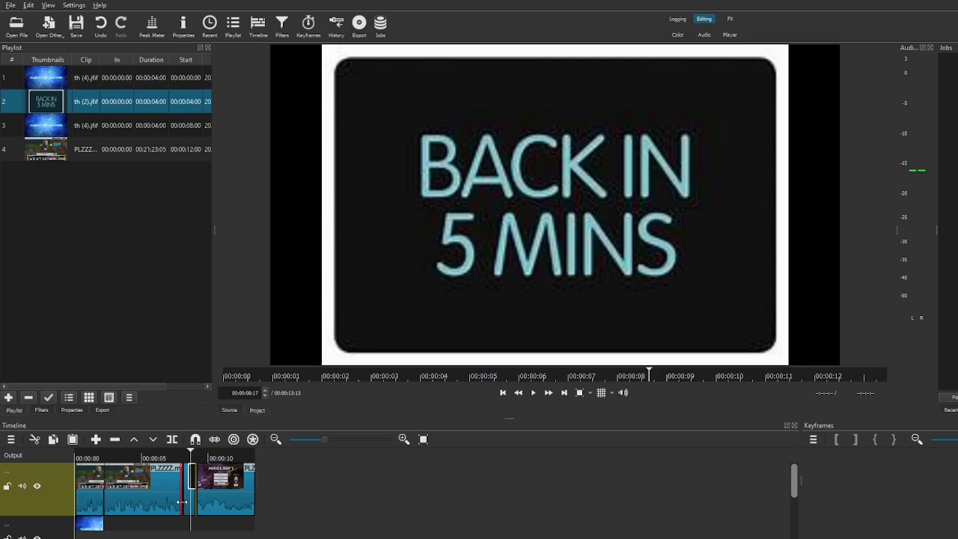
left_click(182, 502)
left_click(185, 469)
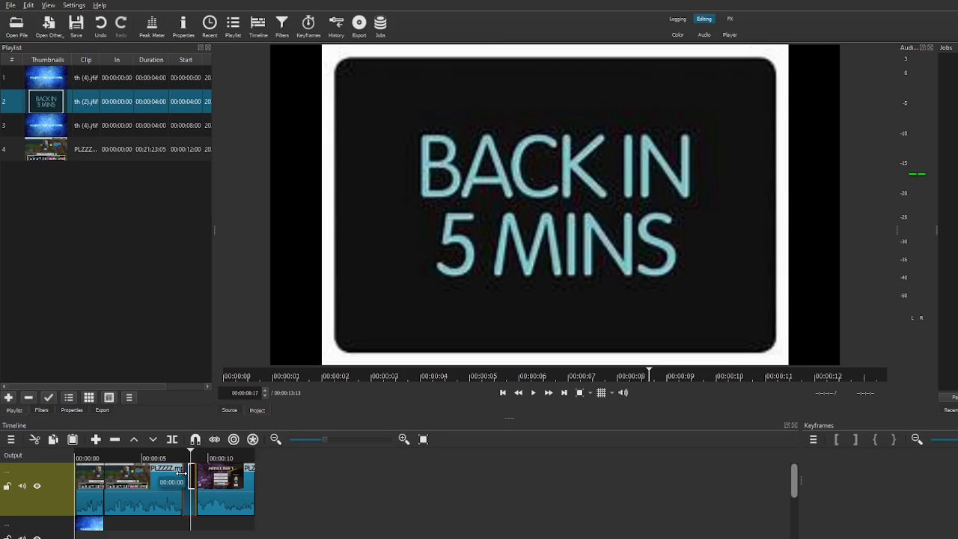
left_click_drag(180, 473, 182, 472)
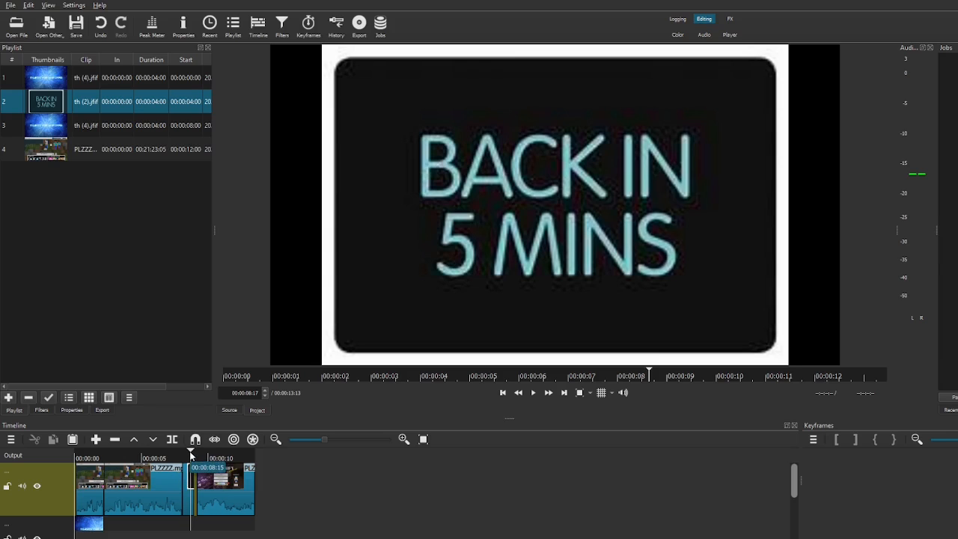
left_click_drag(192, 455, 180, 455)
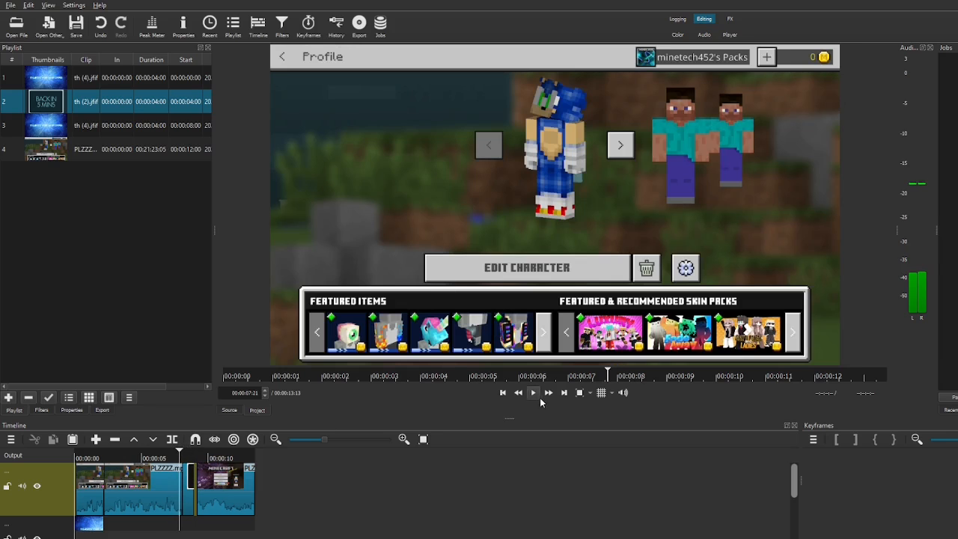
left_click(535, 393)
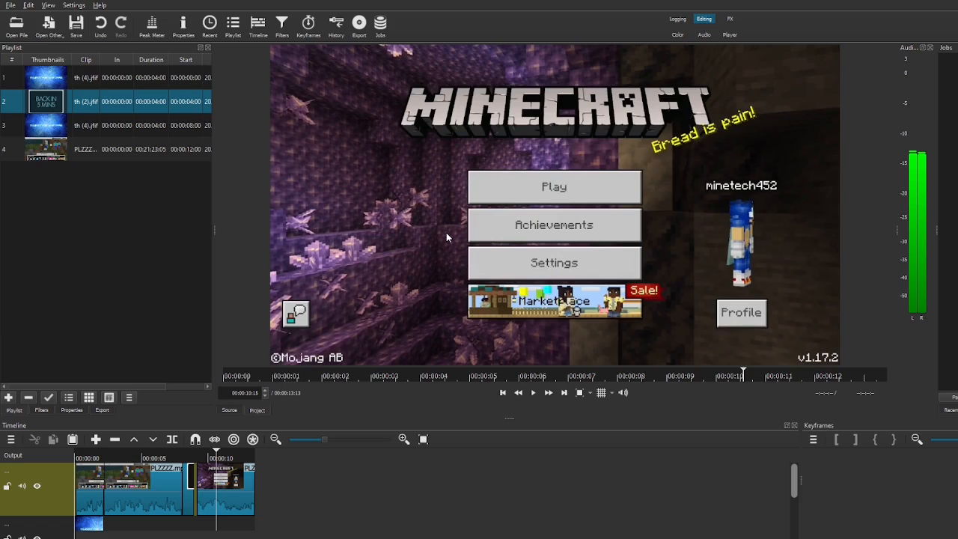
- Add the Contrast and Color Grading filters to the last gameplay clip
left_click(283, 26)
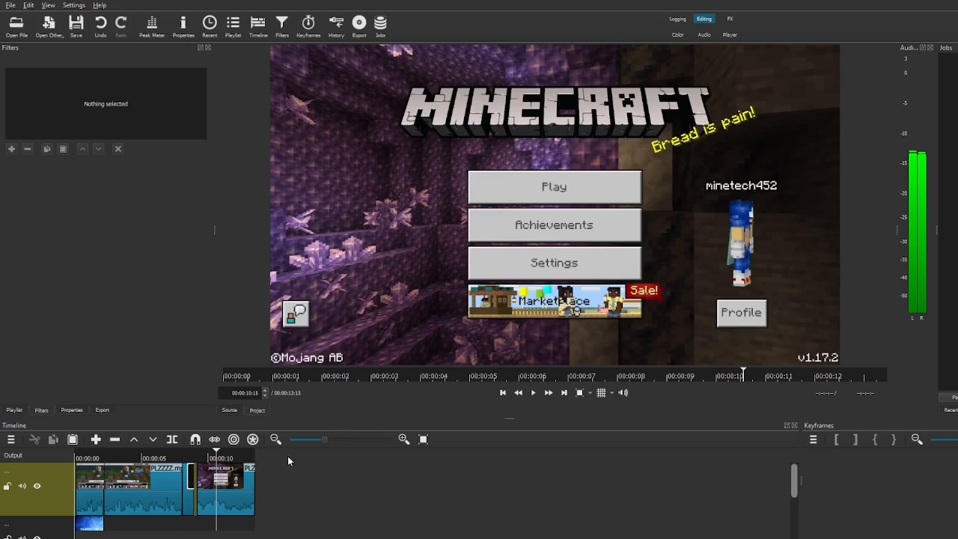
left_click(247, 486)
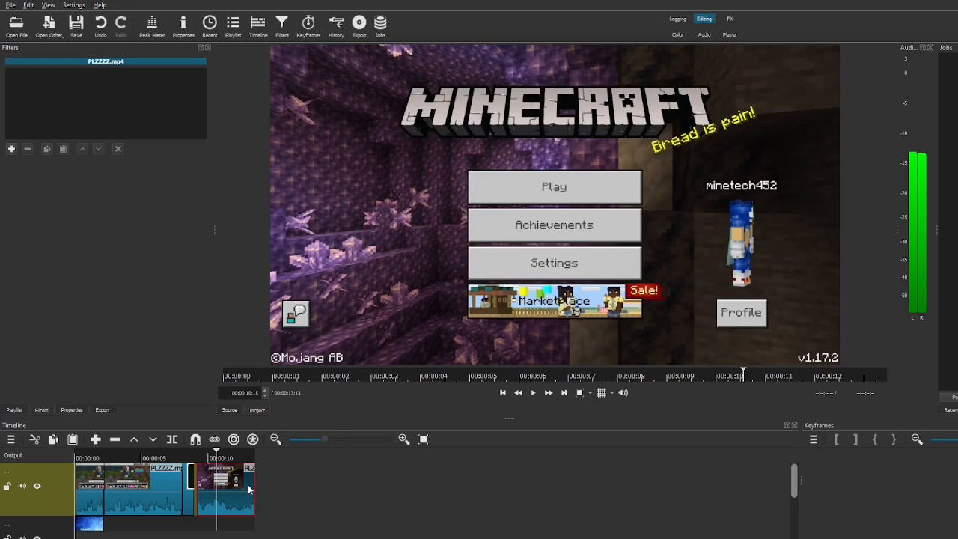
left_click(9, 152)
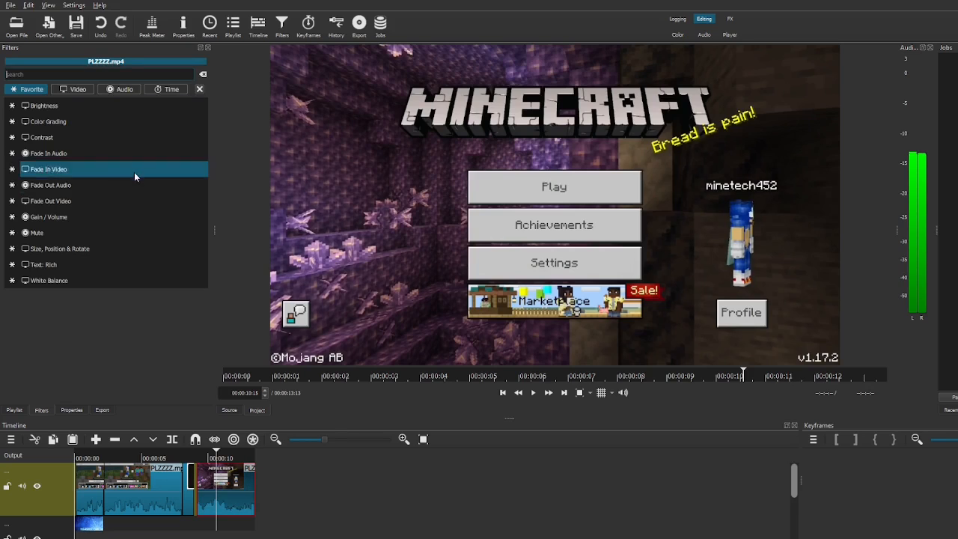
left_click(47, 136)
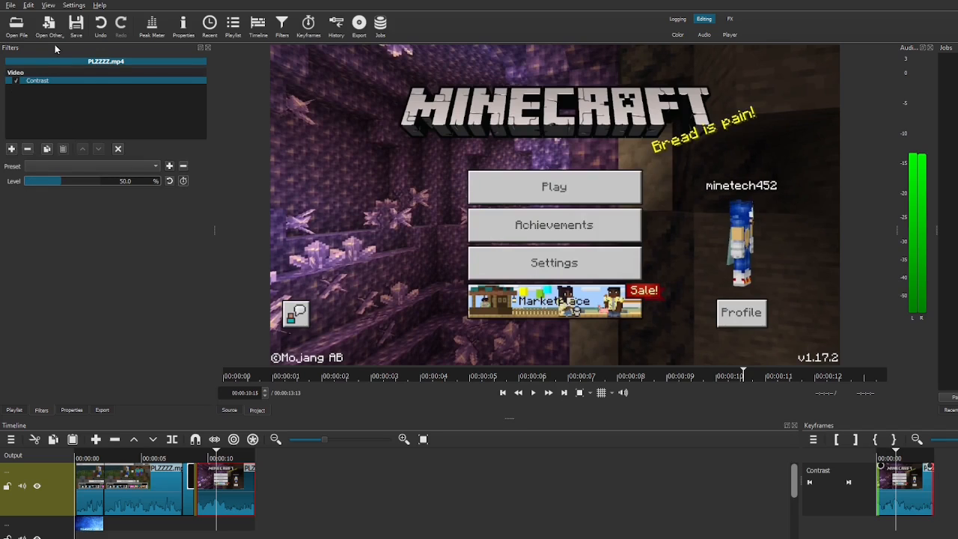
left_click(12, 149)
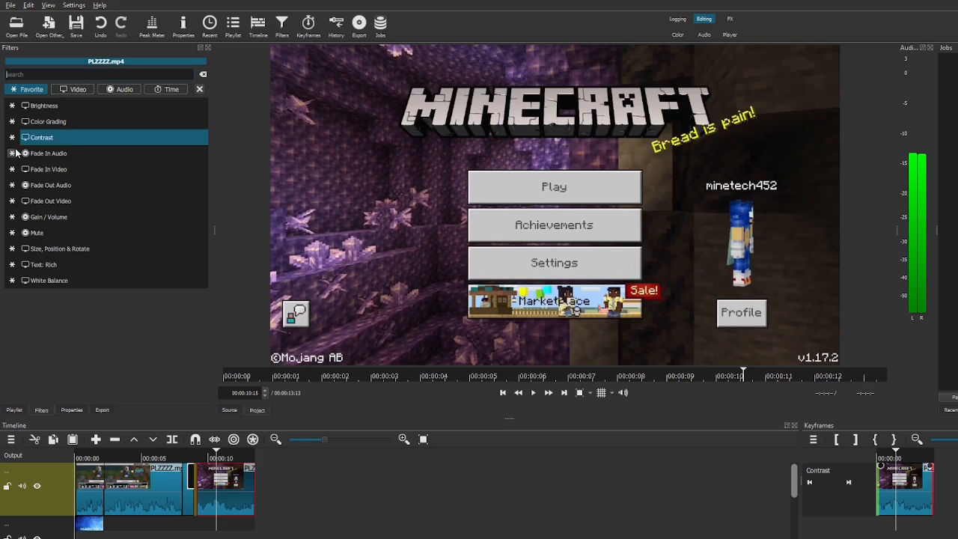
left_click(71, 123)
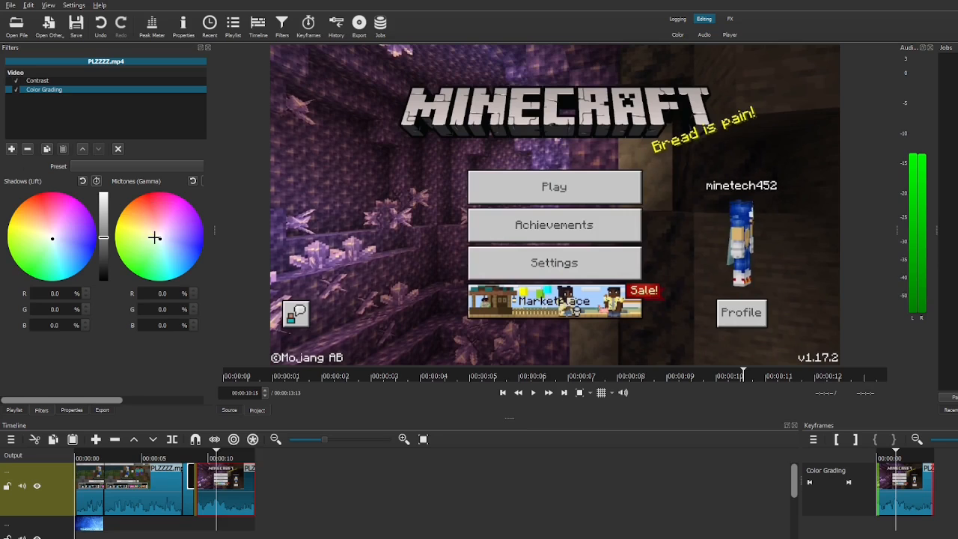
- Try a red and a cyan-blue midtones tint in Color Grading, and play the result from 00:00:08:07
left_click_drag(158, 238, 137, 198)
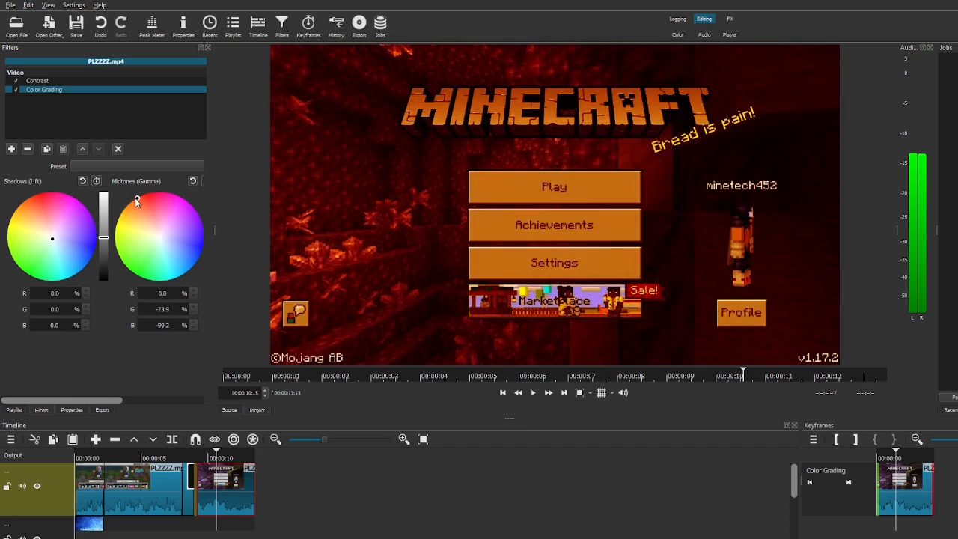
mouse_move(138, 263)
left_mouse_down()
mouse_move(159, 272)
mouse_move(170, 264)
left_mouse_up()
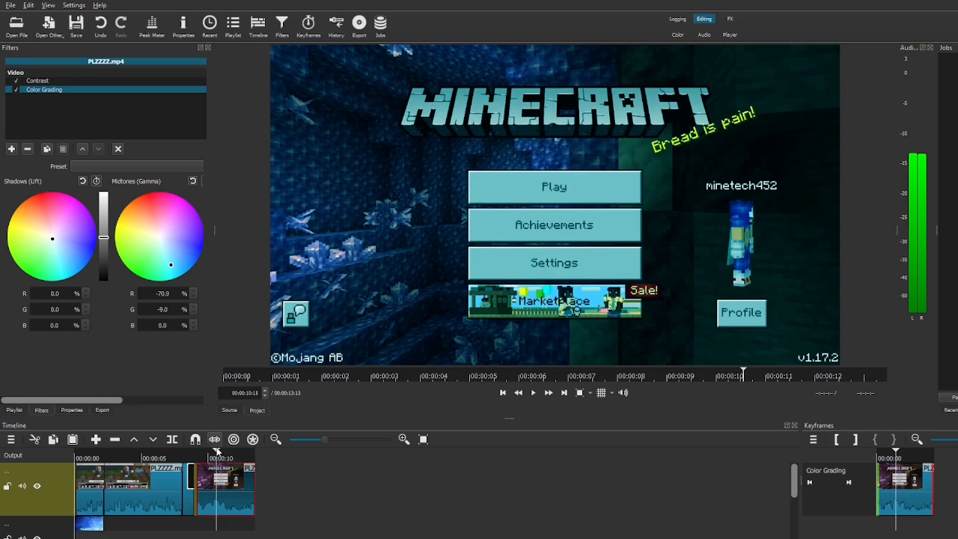
left_click_drag(217, 456, 185, 455)
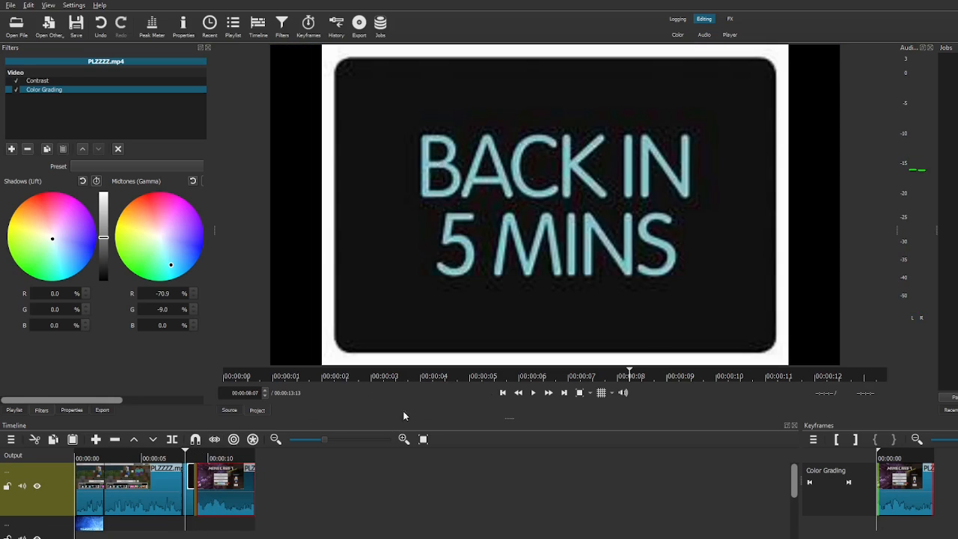
left_click(536, 392)
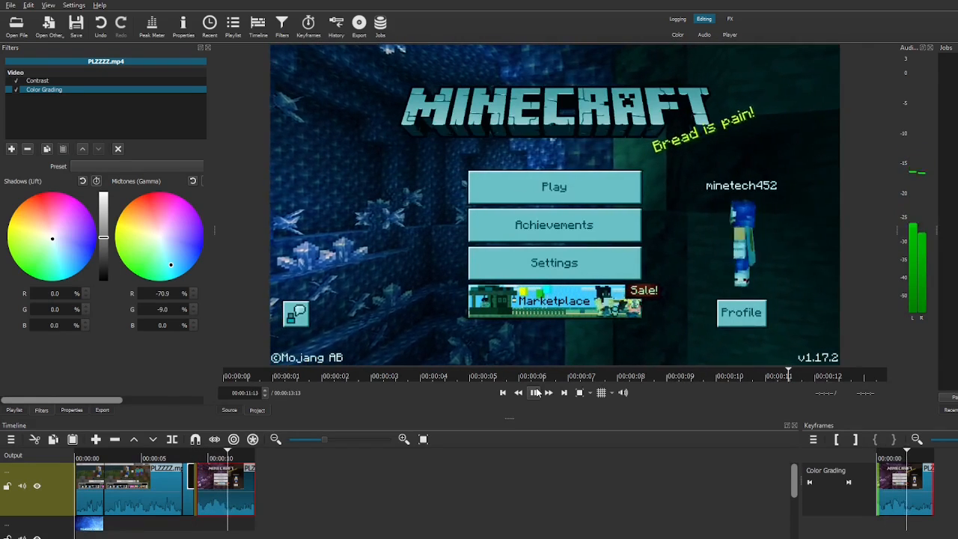
left_click(536, 392)
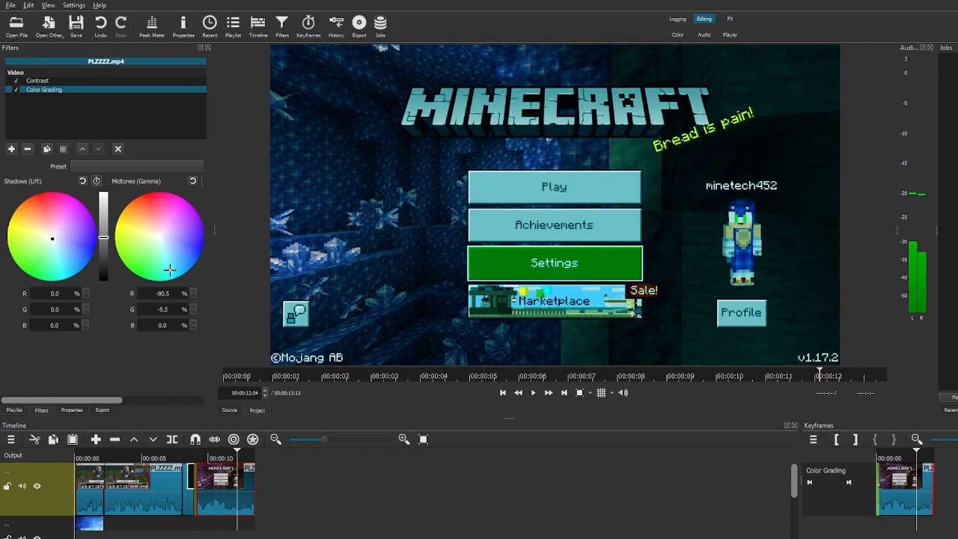
- Set the Color Grading midtones to G -13.0 % and B -24.4 %, and the shadows to R -2.4 % and G -64.8 %
left_click_drag(170, 269, 206, 248)
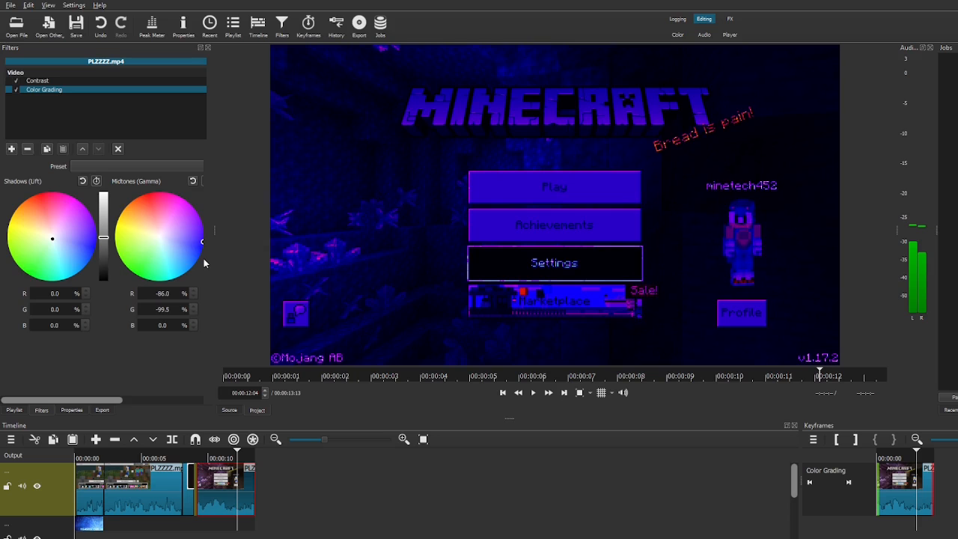
left_click_drag(136, 261, 154, 229)
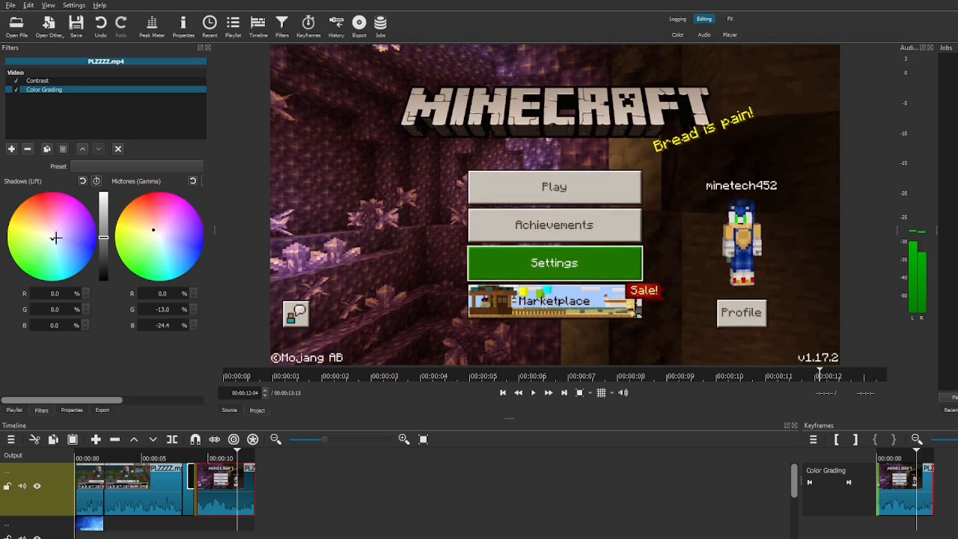
left_click_drag(43, 193, 72, 217)
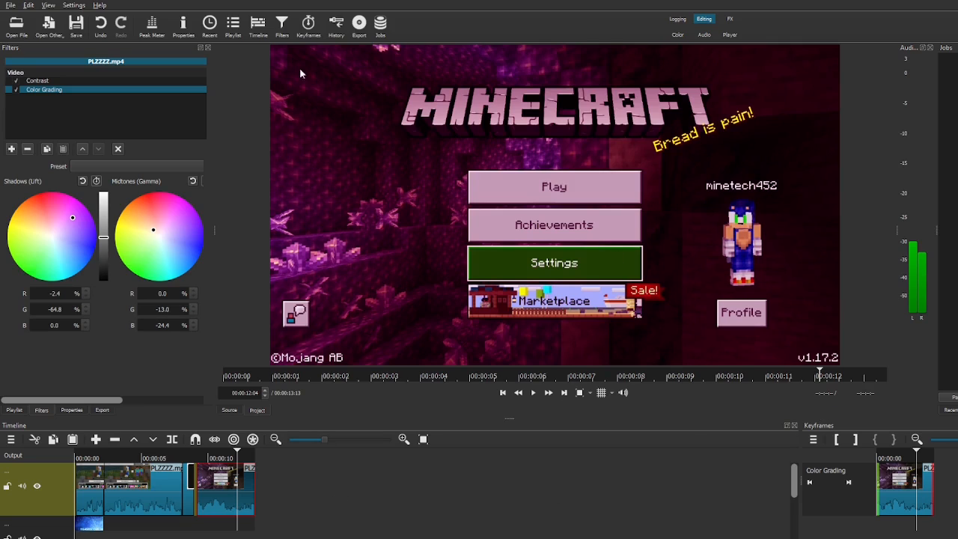
- Add a Text: Rich filter to the last gameplay clip with the text SUB AND LIKE!
left_click(12, 149)
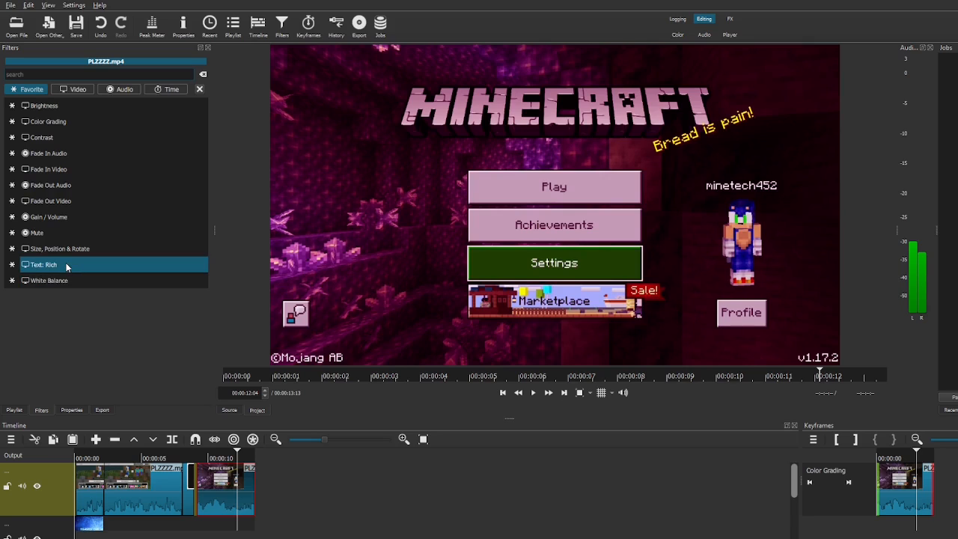
left_click(43, 265)
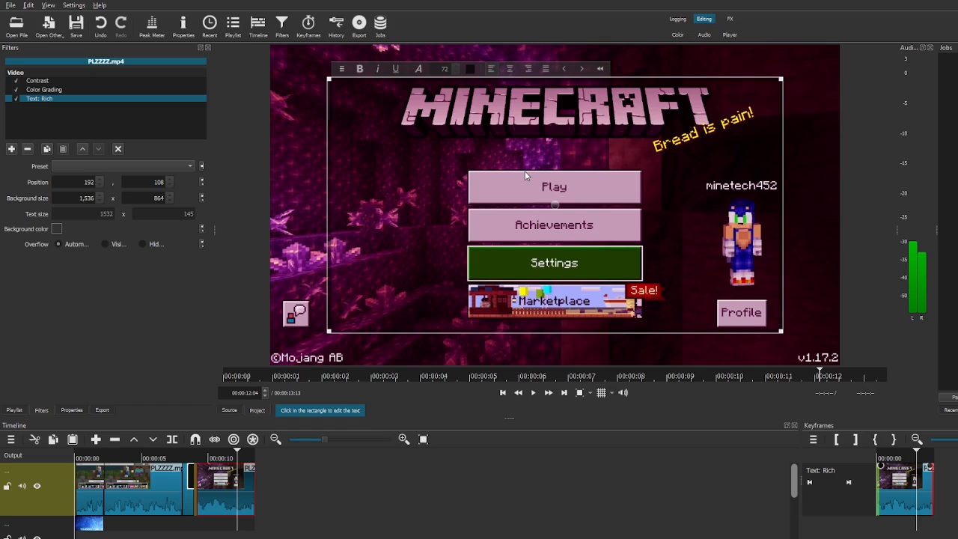
type("SUB A")
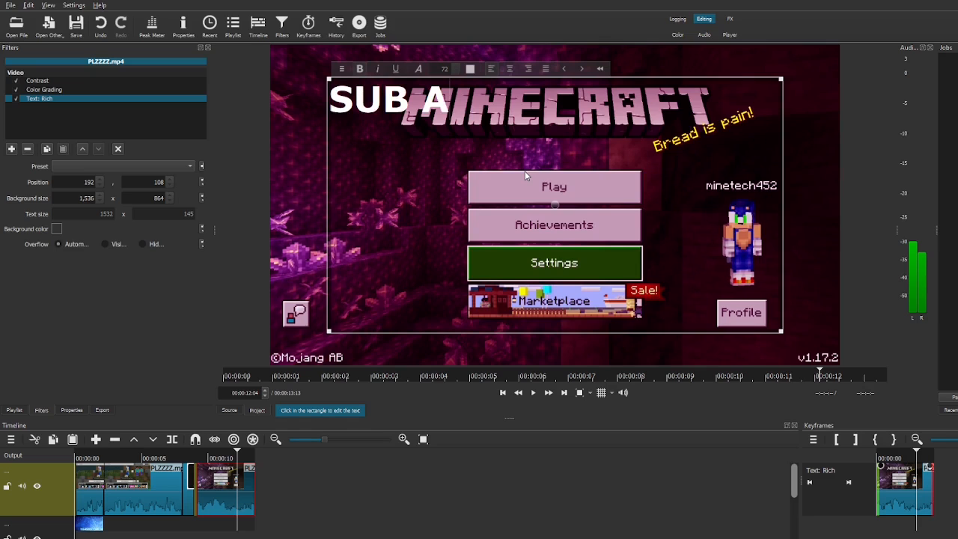
type("ND LIMKE")
key("BackSpace")
key("BackSpace")
key("BackSpace")
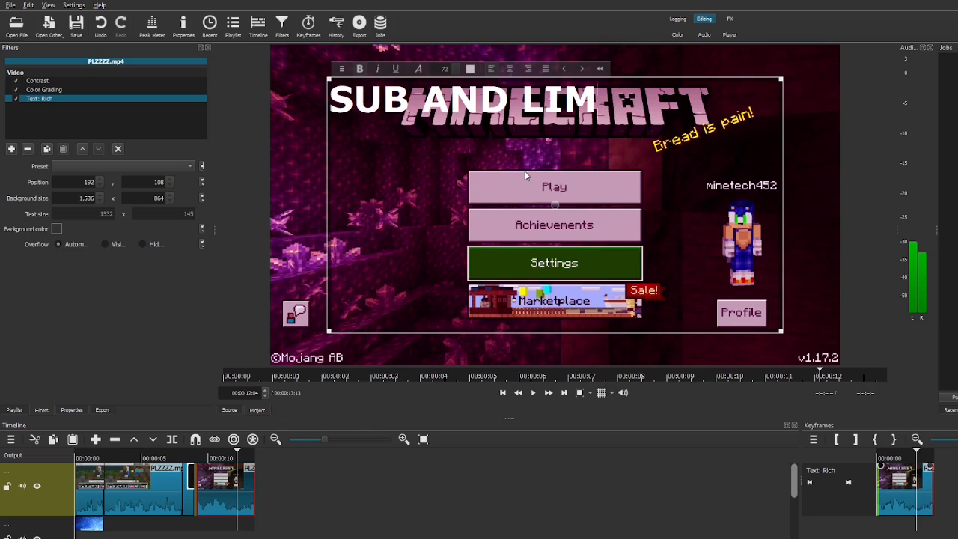
type("KE!")
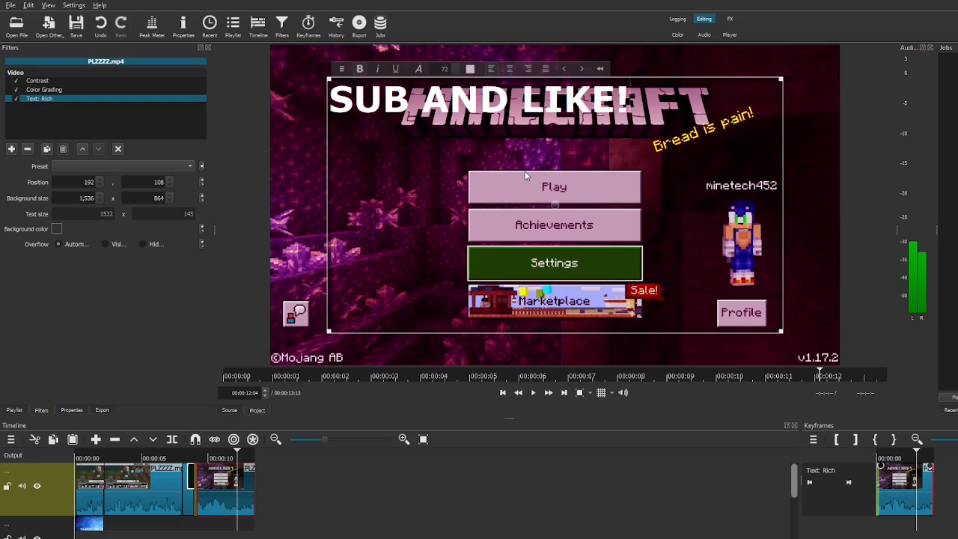
- Append SHOTCUT EDITOR to the rich text after SUB AND LIKE!
type(" MSHO")
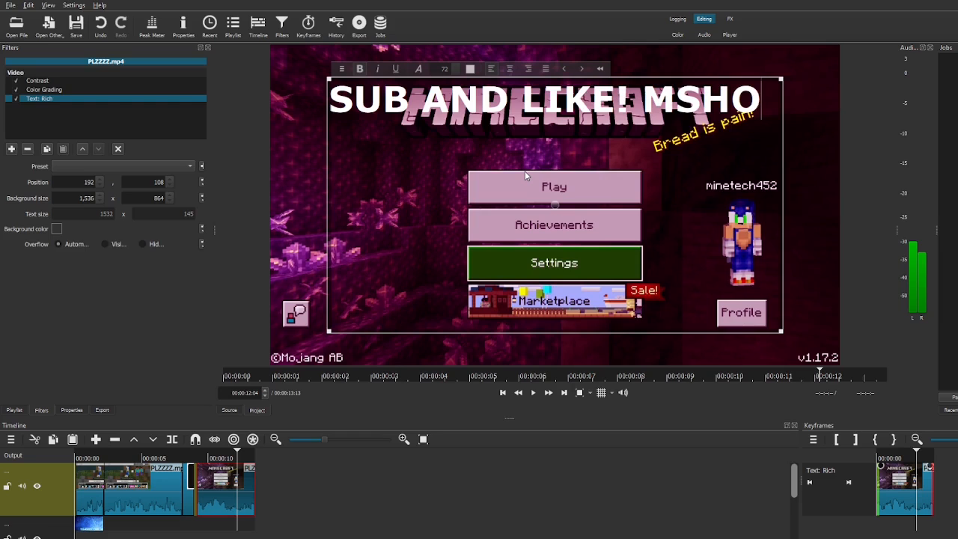
type("TCUT")
key("BackSpace")
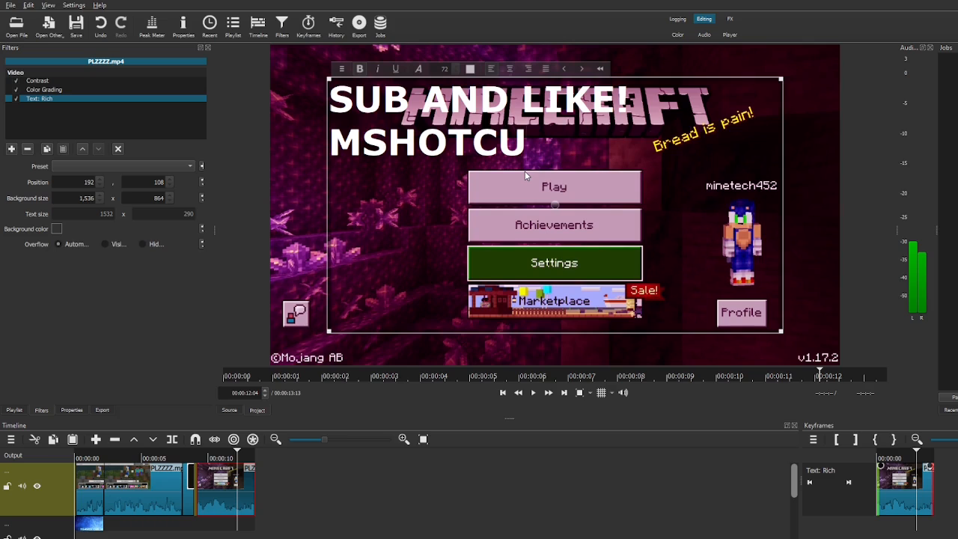
key("BackSpace")
key("BackSpace")
key("BackSpace")
key("BackSpace")
key("BackSpace")
key("BackSpace")
key("BackSpace")
key("BackSpace")
type("SH")
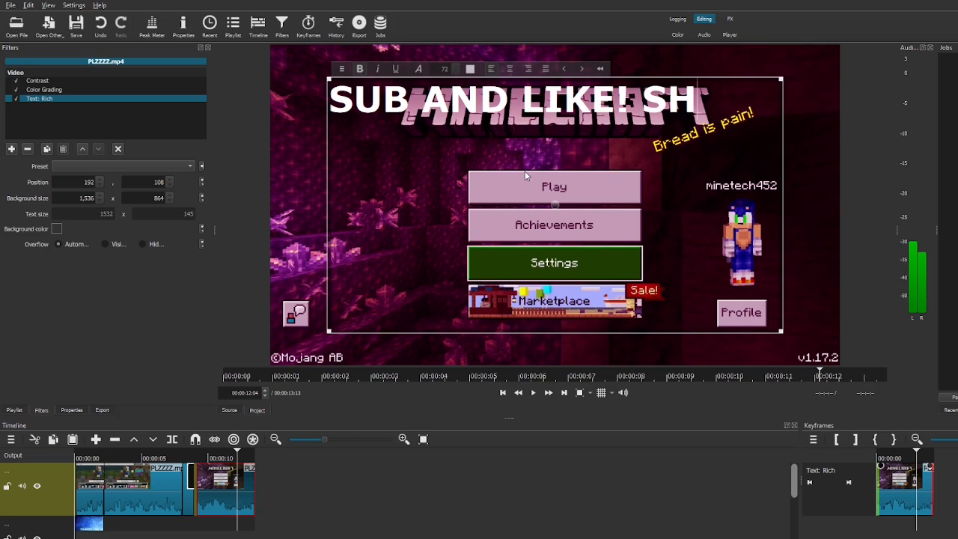
type("OTCUT EDI")
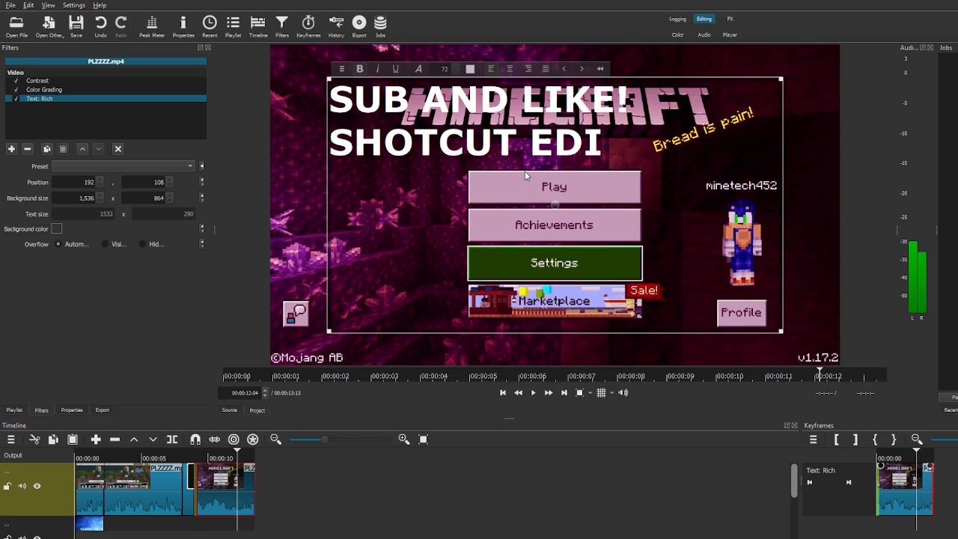
type("TOR")
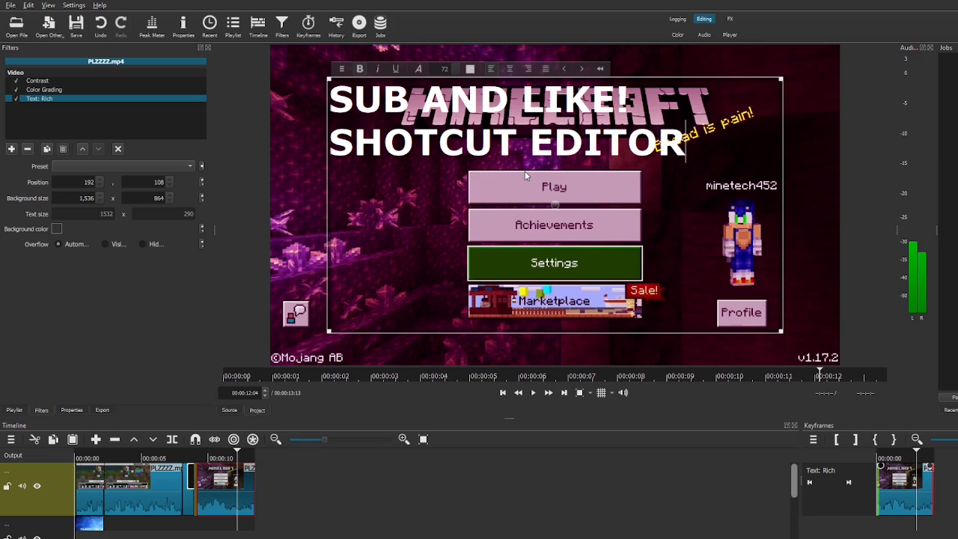
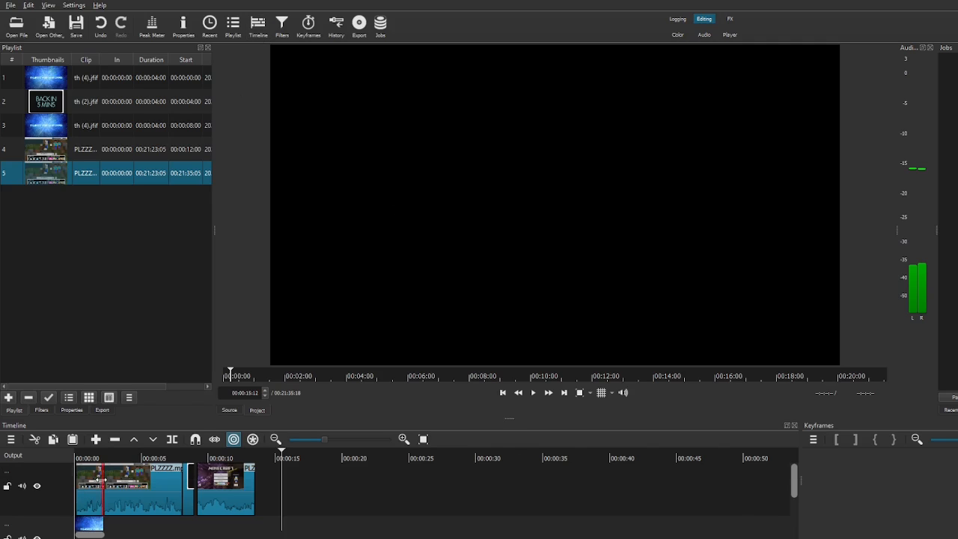
- Move the playhead to 00:00:09:17 to view the text overlay on the last gameplay clip
scroll(100, 480, "right", 5)
scroll(102, 480, "left", 5)
left_click_drag(278, 454, 206, 468)
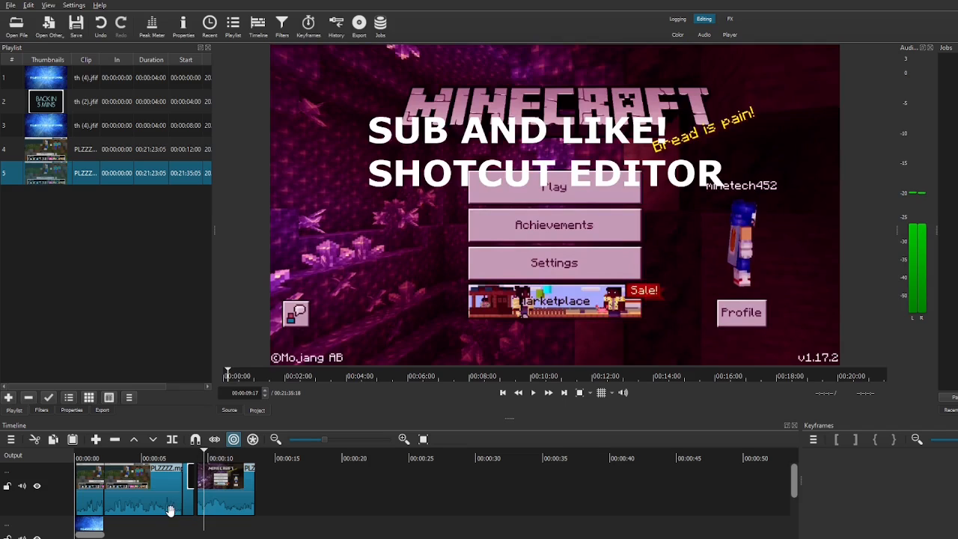
- Move the playhead to 00:00:02:15 and detach the audio from the second gameplay clip on the upper video track
left_click(156, 487)
left_click(157, 491)
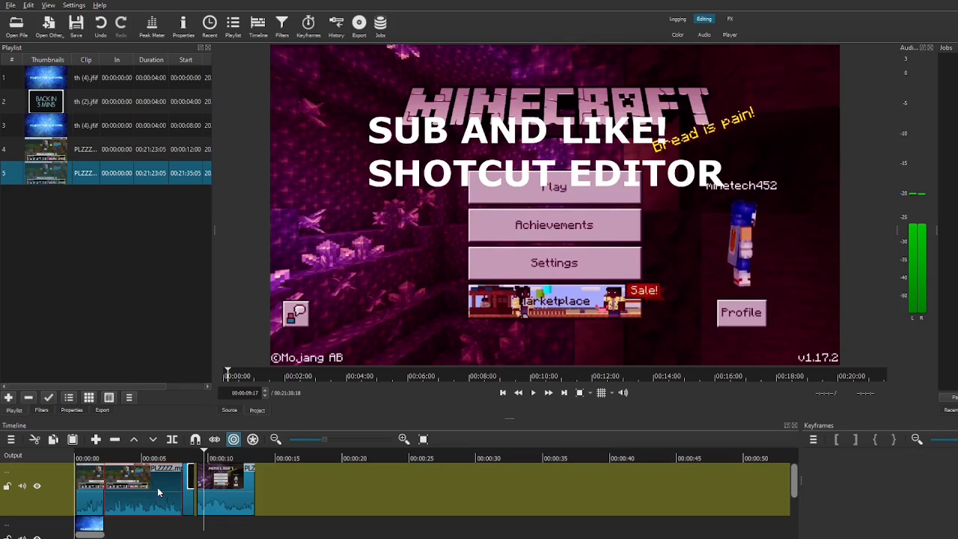
left_click_drag(205, 454, 109, 466)
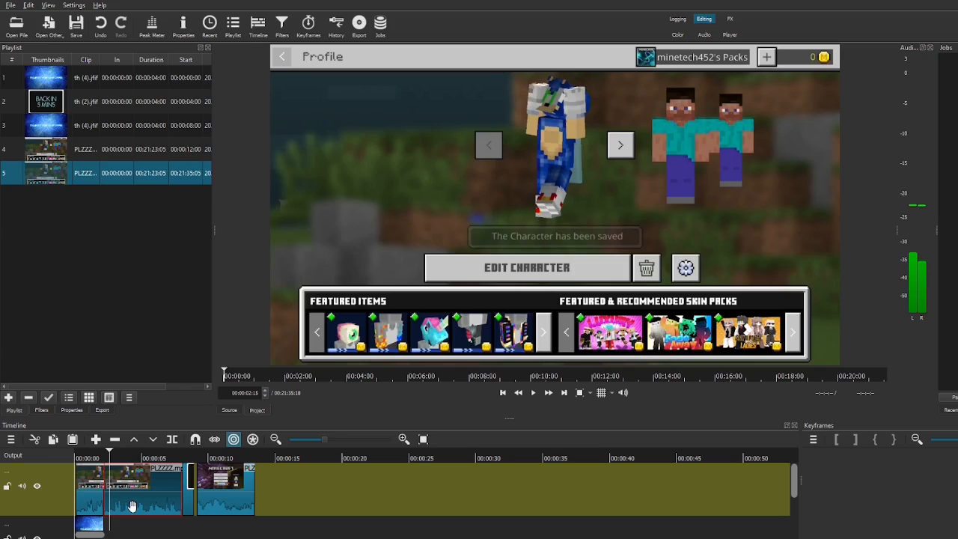
right_click(132, 506)
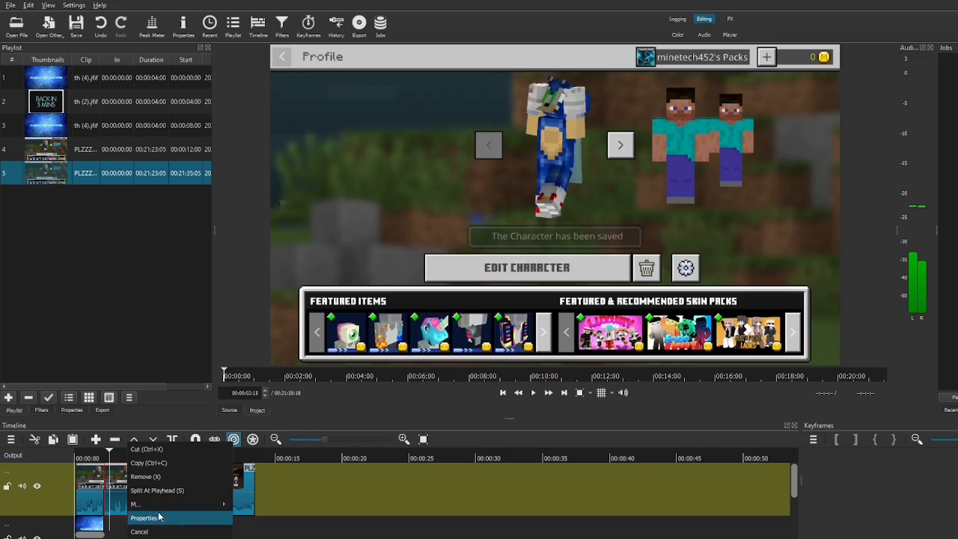
mouse_move(148, 509)
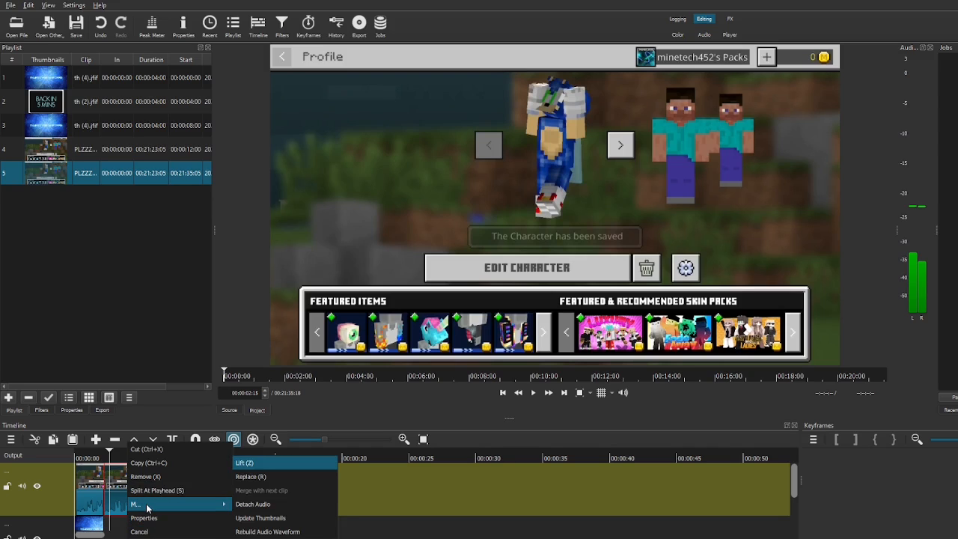
left_click(243, 510)
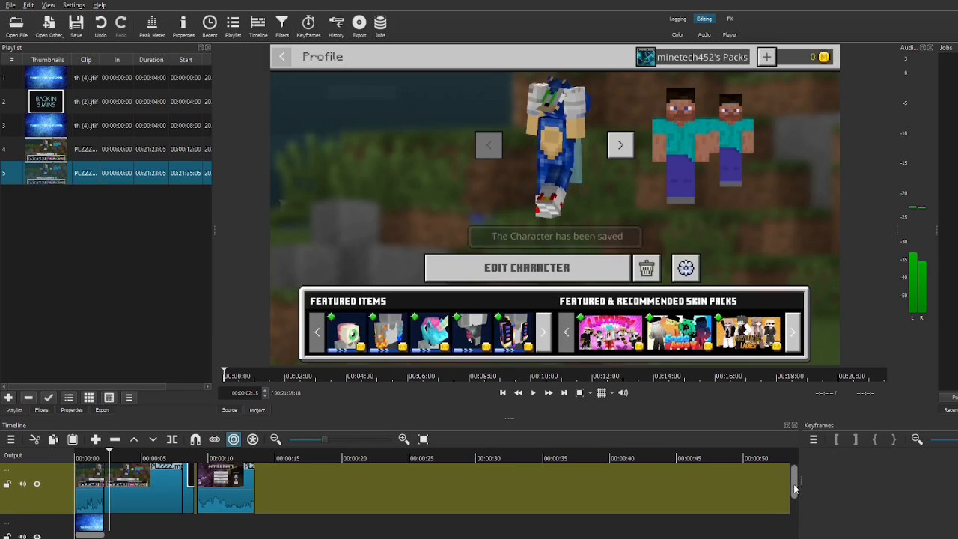
- Select the detached PLZZZZ.mp4 audio clip that belongs to the second gameplay clip to inspect it on its audio track
left_click_drag(793, 484, 795, 529)
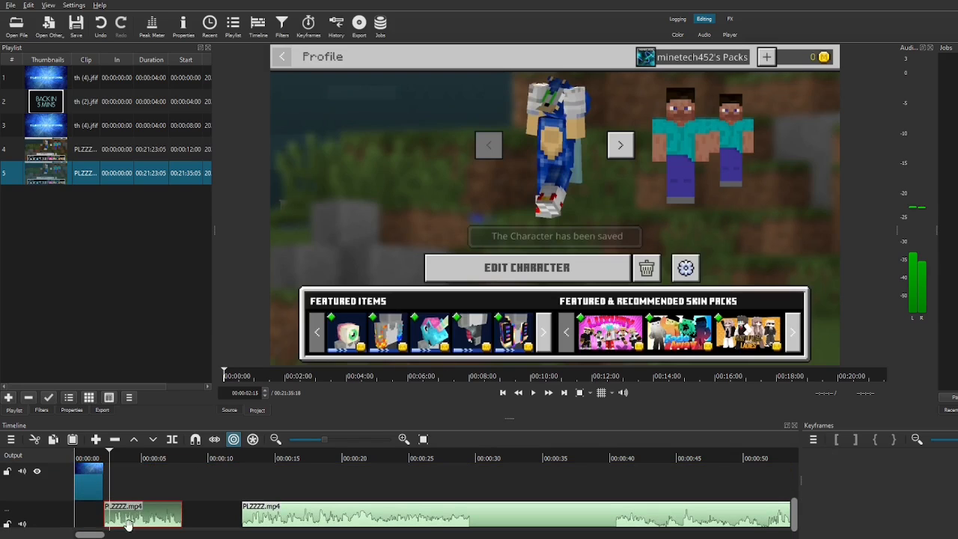
left_click(141, 509)
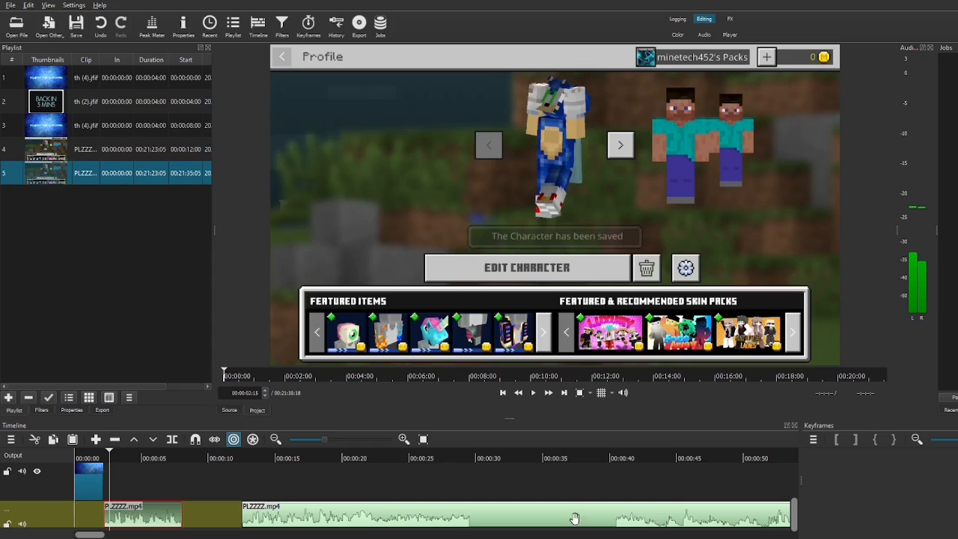
left_click_drag(795, 515, 788, 461)
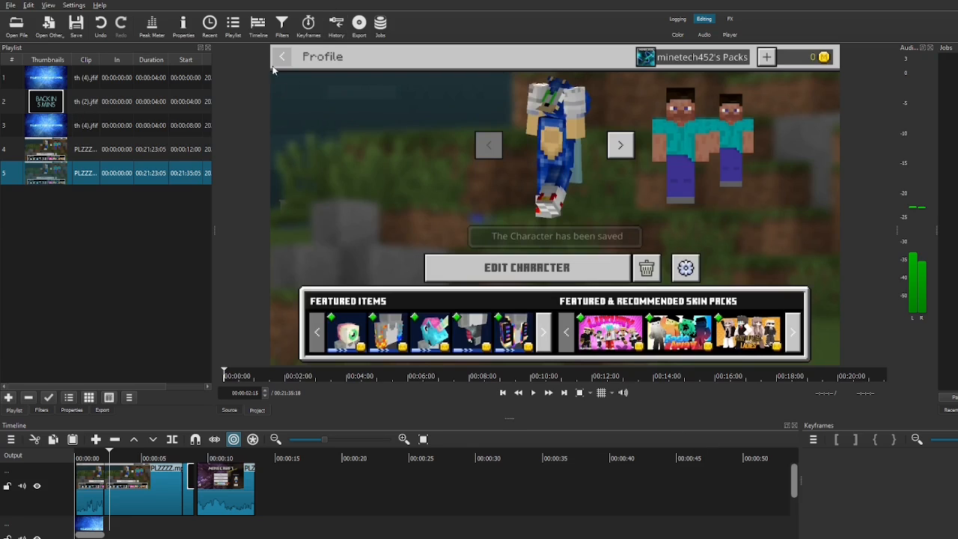
- Toggle the audio peak meter off and on, both with the project paused and during playback, and pause the playback
left_click(158, 33)
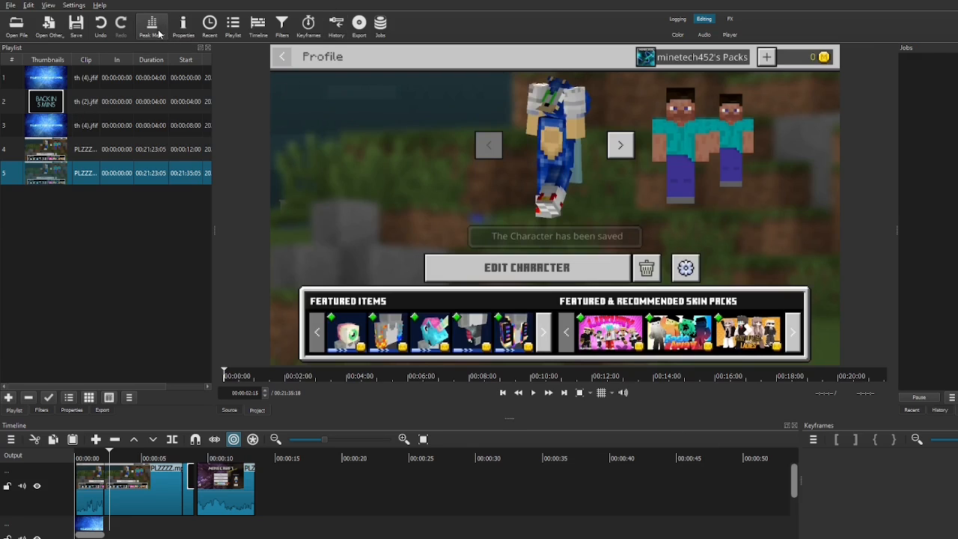
left_click(156, 33)
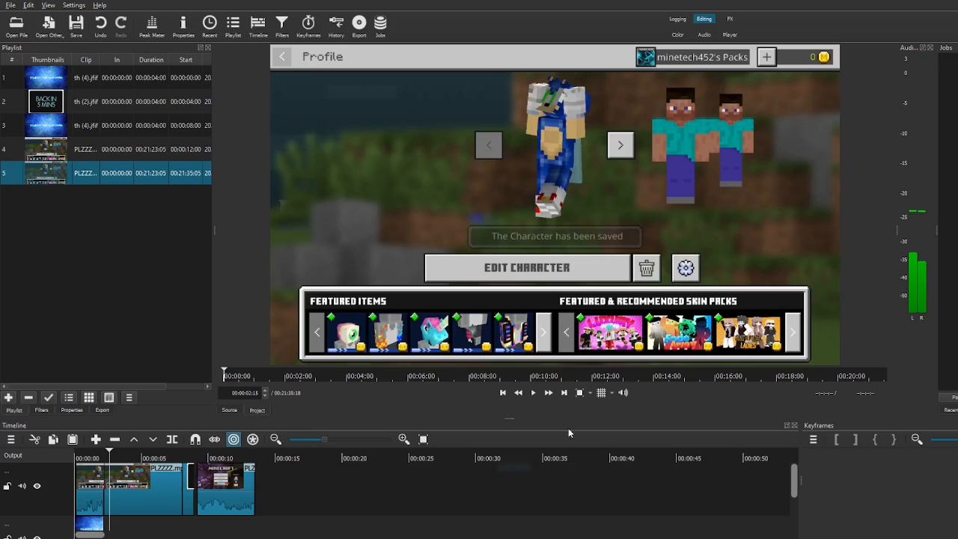
left_click(533, 392)
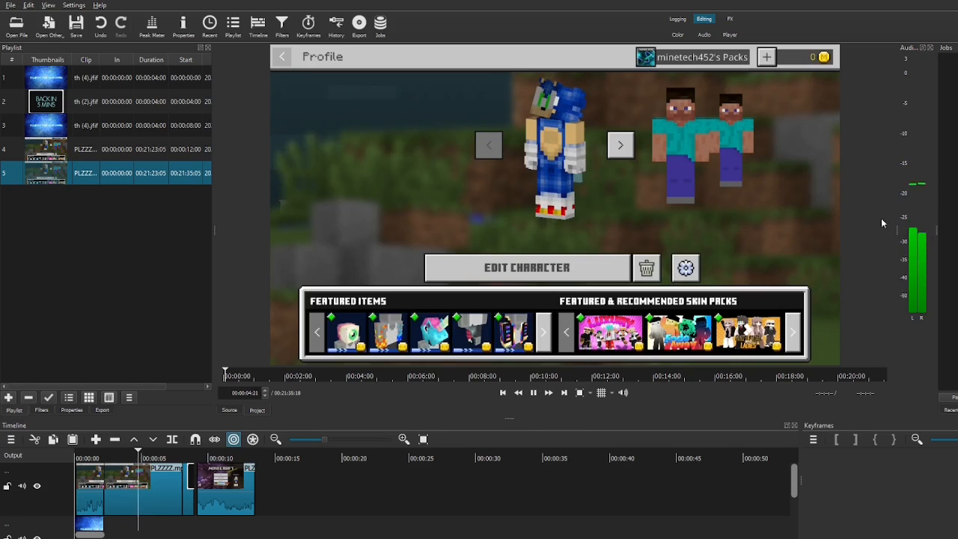
left_click(151, 35)
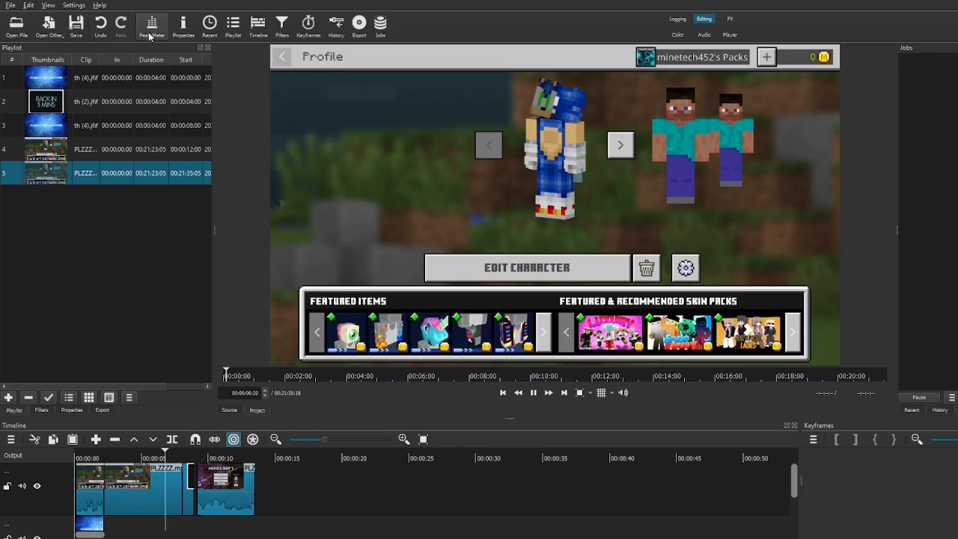
left_click(150, 35)
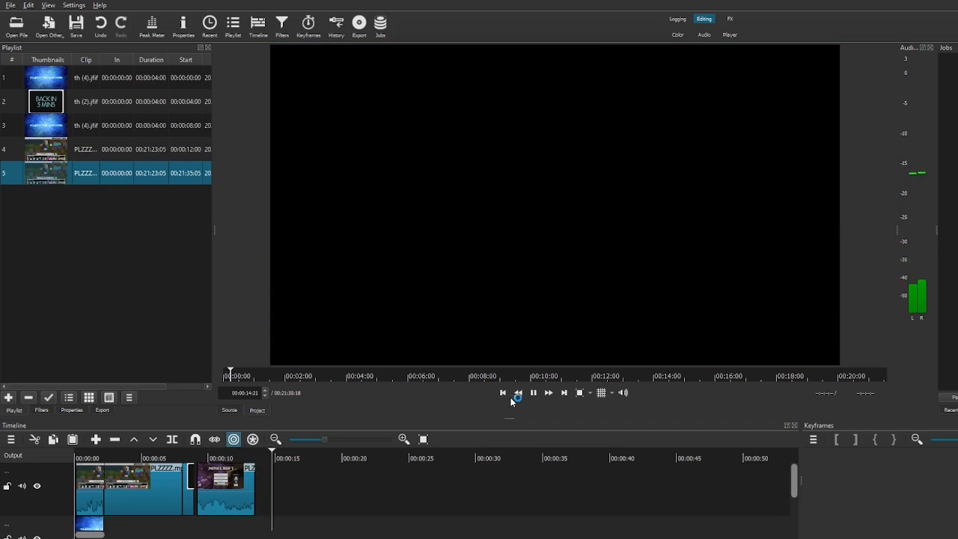
left_click(533, 393)
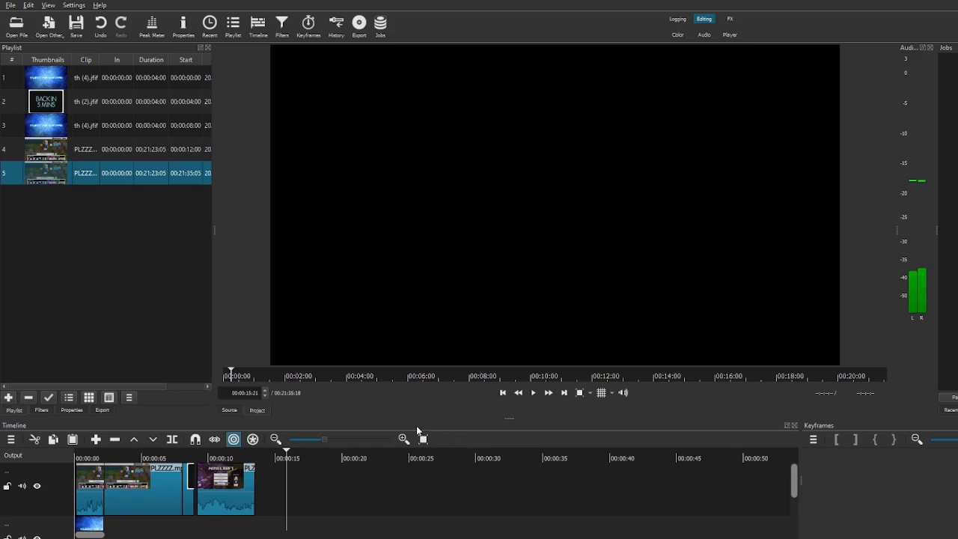
- Move the playhead to the BACK IN 5 MINS image at 00:00:08:14 and open the export settings
left_click(276, 458)
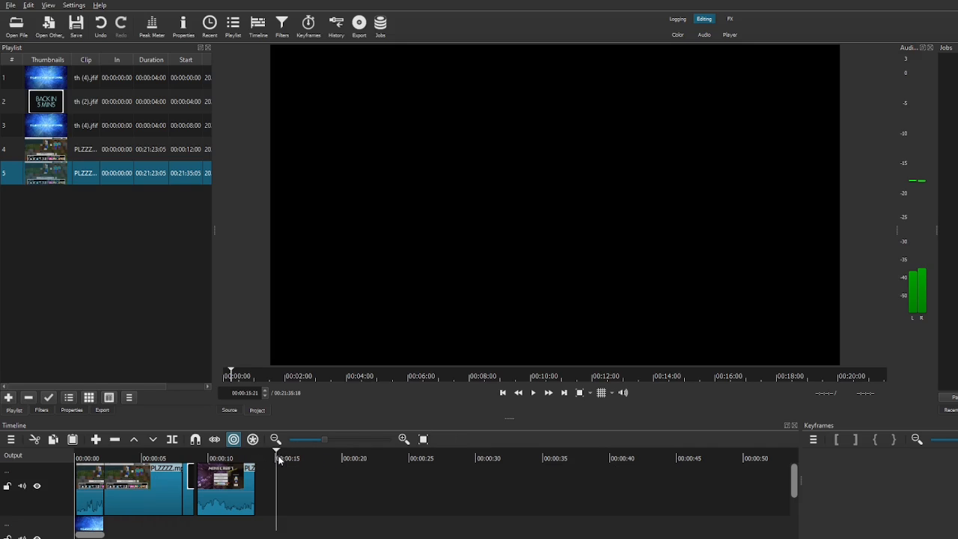
left_click_drag(276, 458, 190, 473)
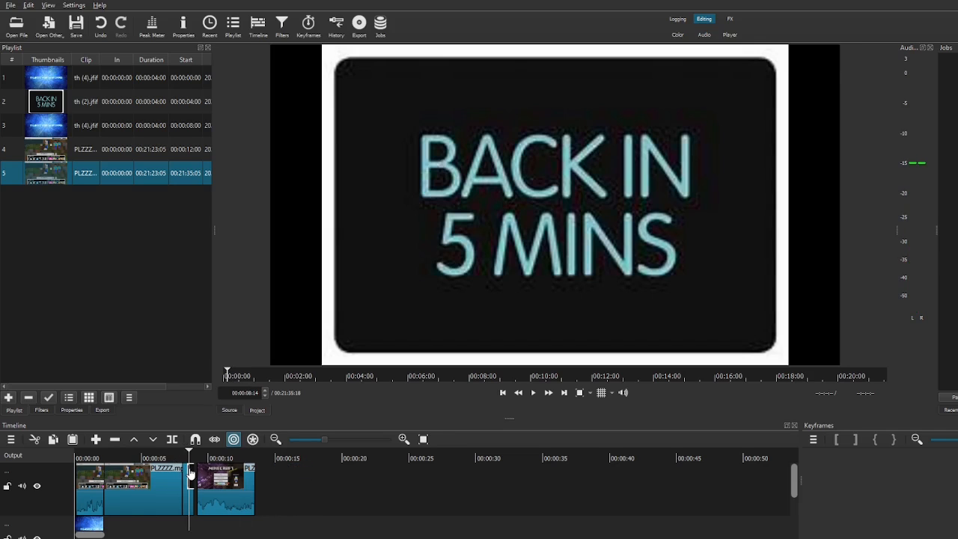
left_click(358, 27)
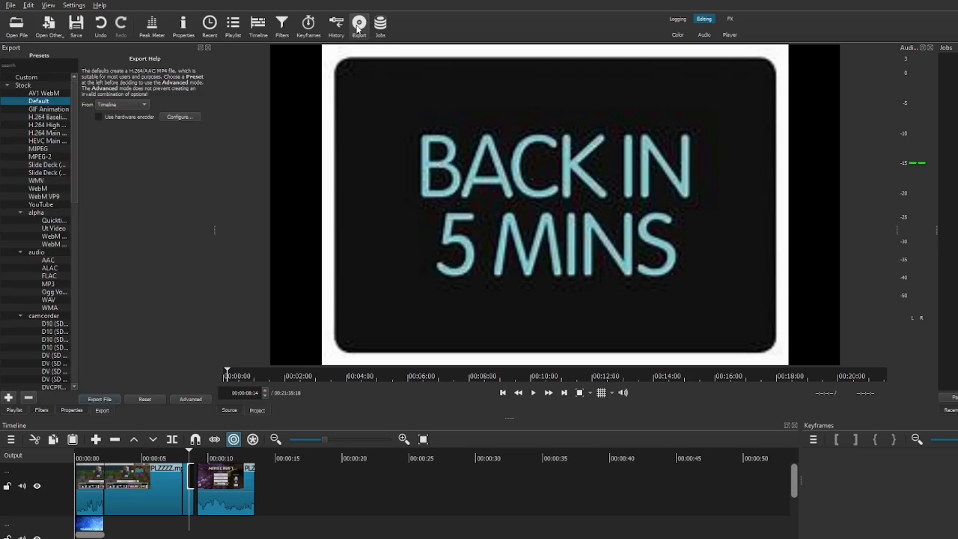